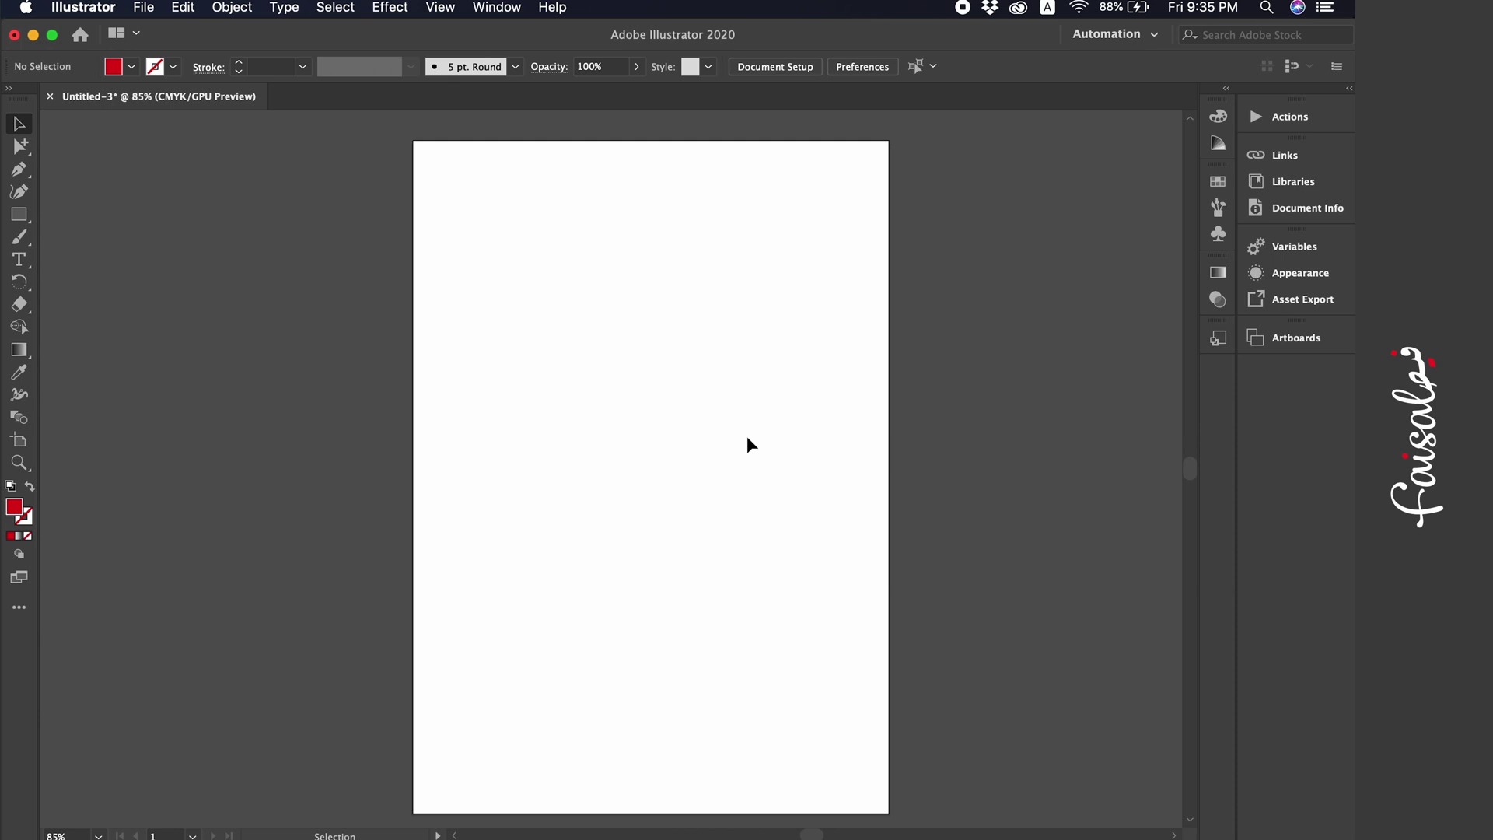
# - Open the Place dialog with Shift+Cmd+P, then dismiss it without importing
pyautogui.press('shift')
pyautogui.press('shift+super+p')
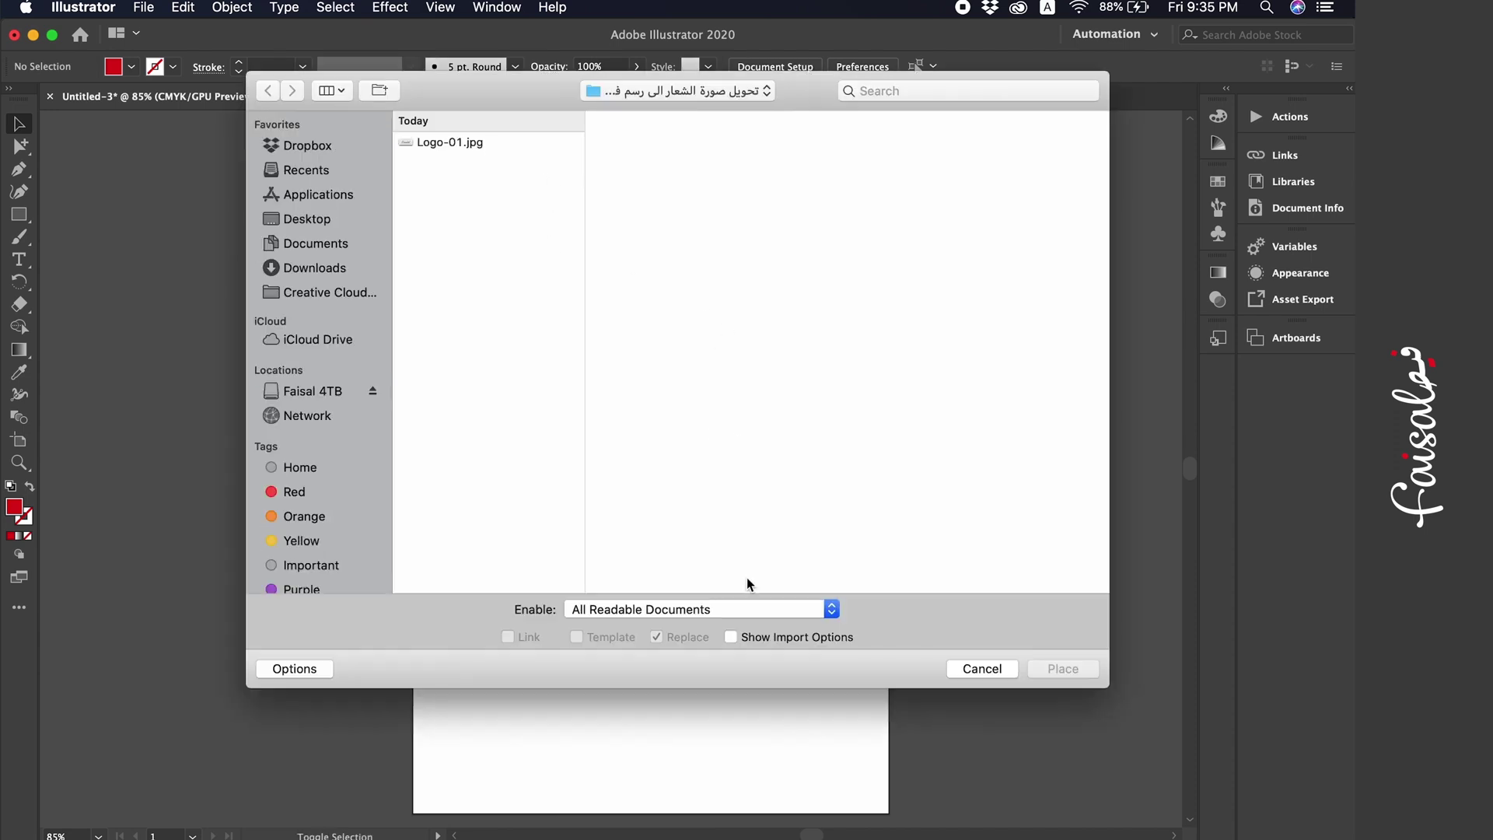
pyautogui.click(1000, 674)
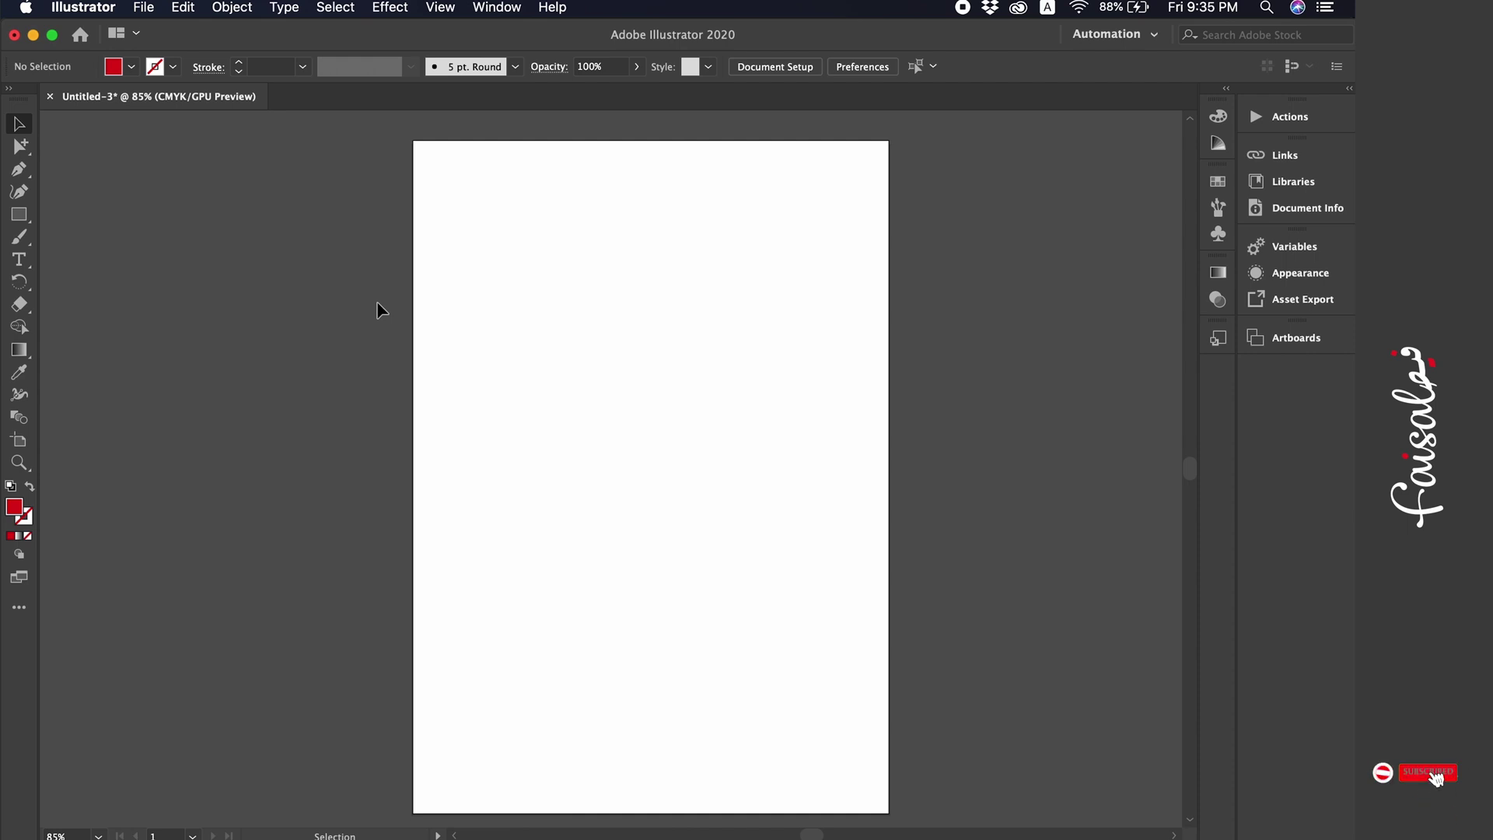
# - Place Logo-01.jpg as a linked image dragged across the artboard's middle
pyautogui.click(144, 7)
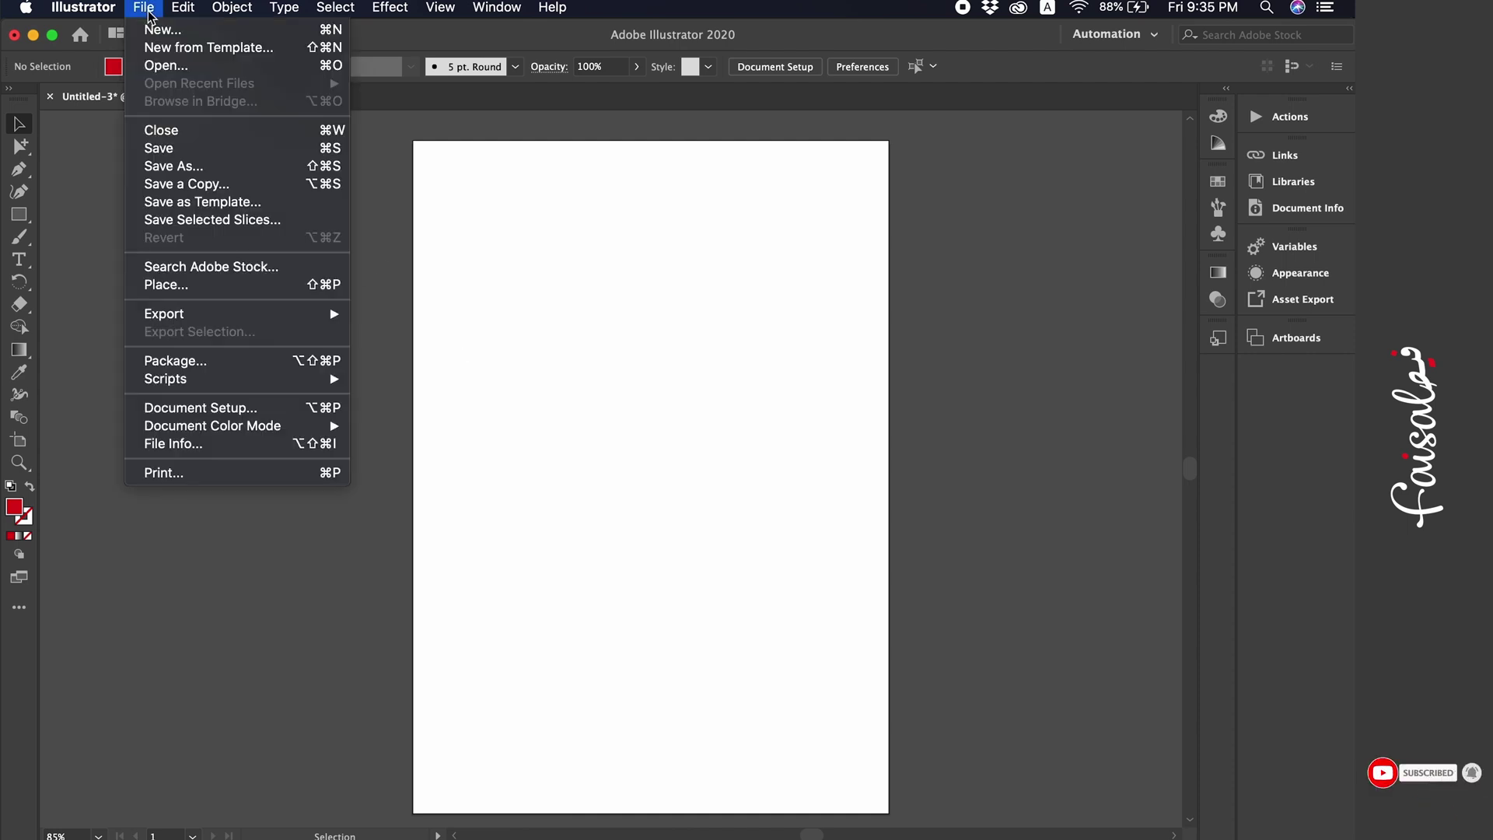
pyautogui.click(276, 283)
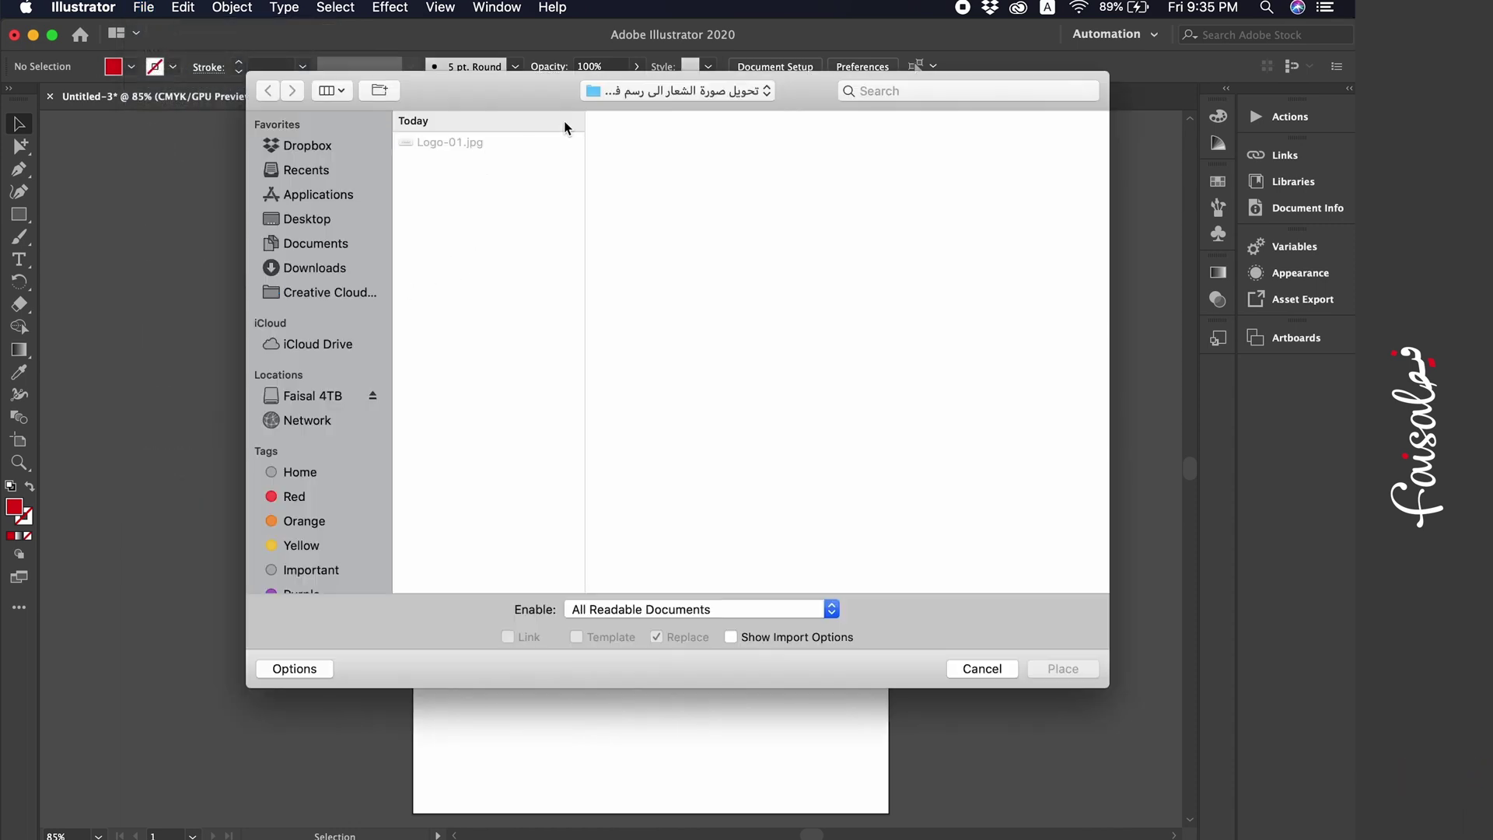
pyautogui.click(548, 141)
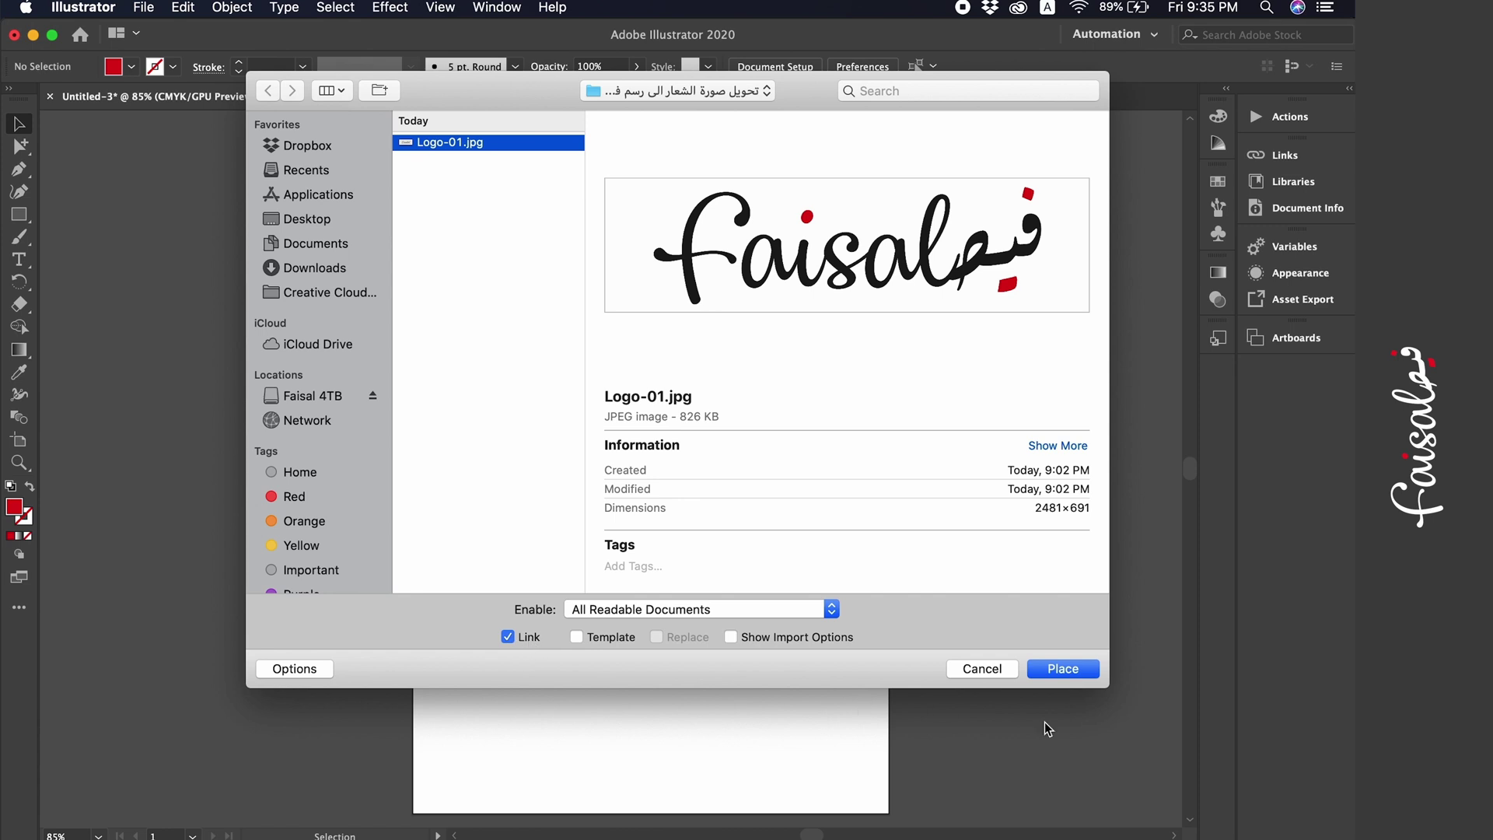
pyautogui.click(1064, 669)
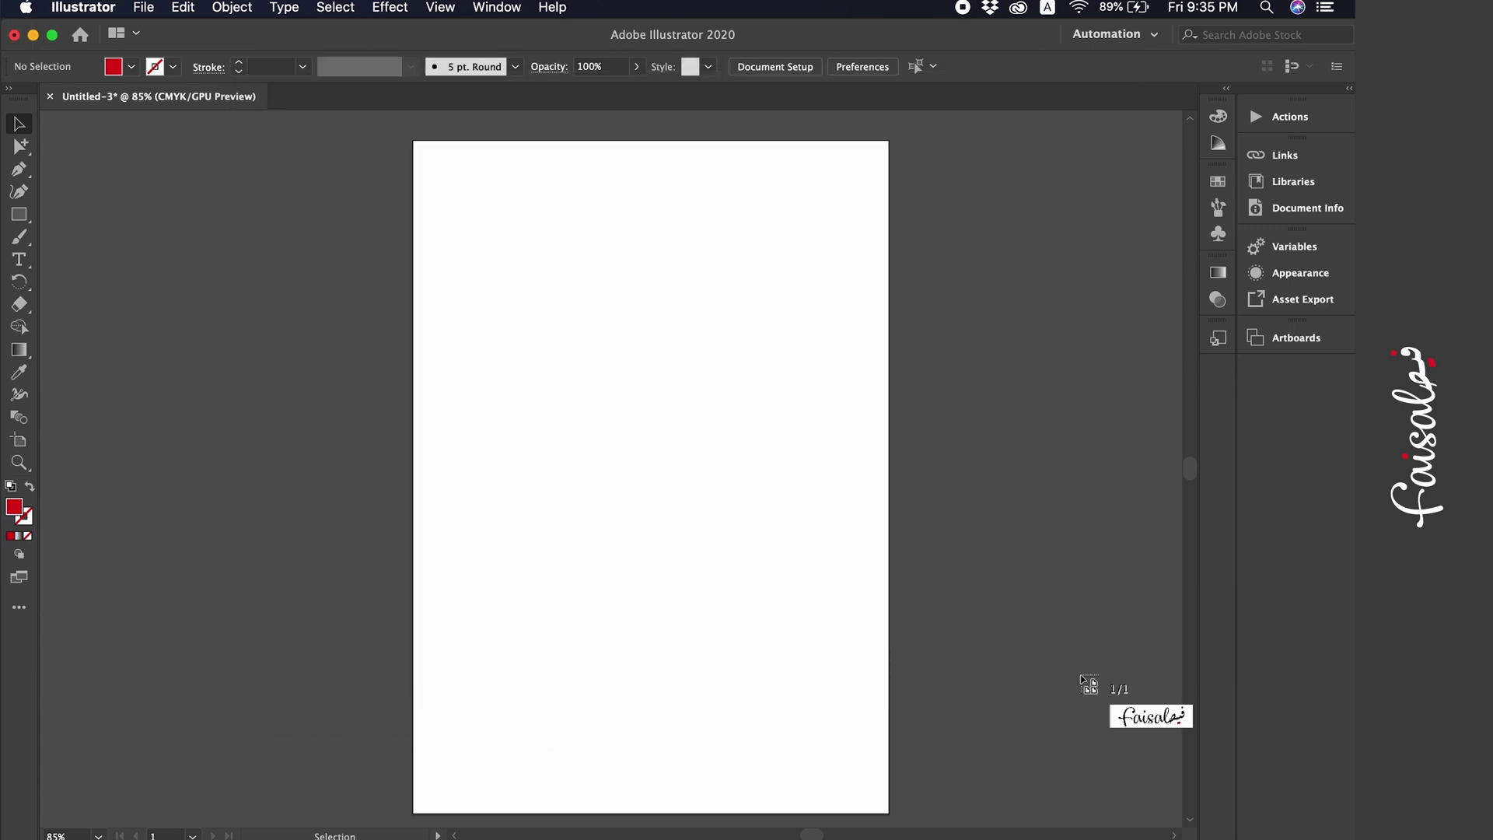
pyautogui.click(518, 309)
pyautogui.moveTo(713, 392)
pyautogui.mouseDown()
pyautogui.moveTo(602, 428)
pyautogui.moveTo(603, 445)
pyautogui.mouseUp()
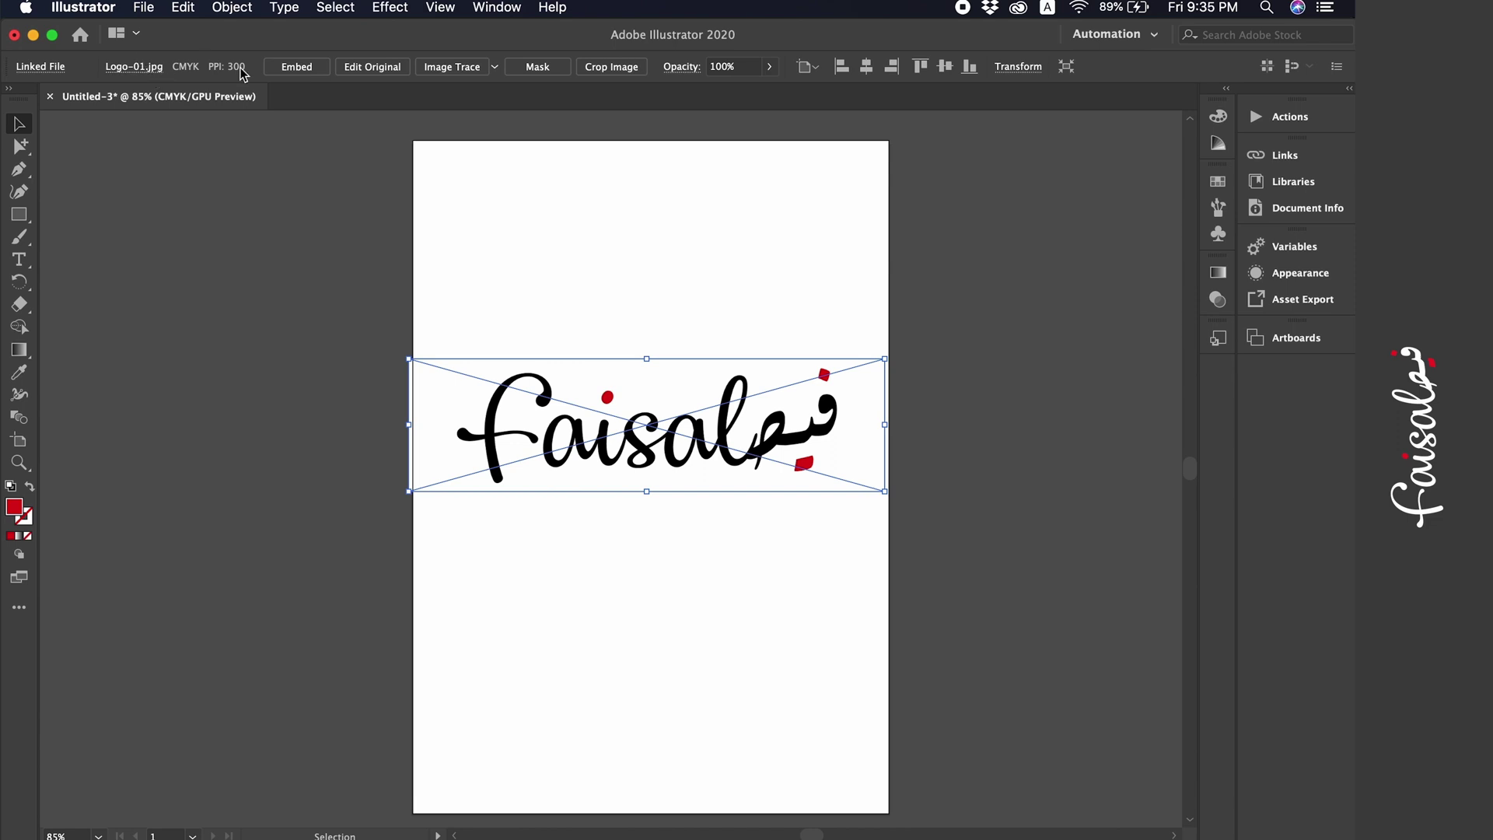
# - Nudge the placed logo slightly lower on the artboard and reselect it
pyautogui.click(664, 308)
pyautogui.moveTo(693, 433); pyautogui.dragTo(698, 461)
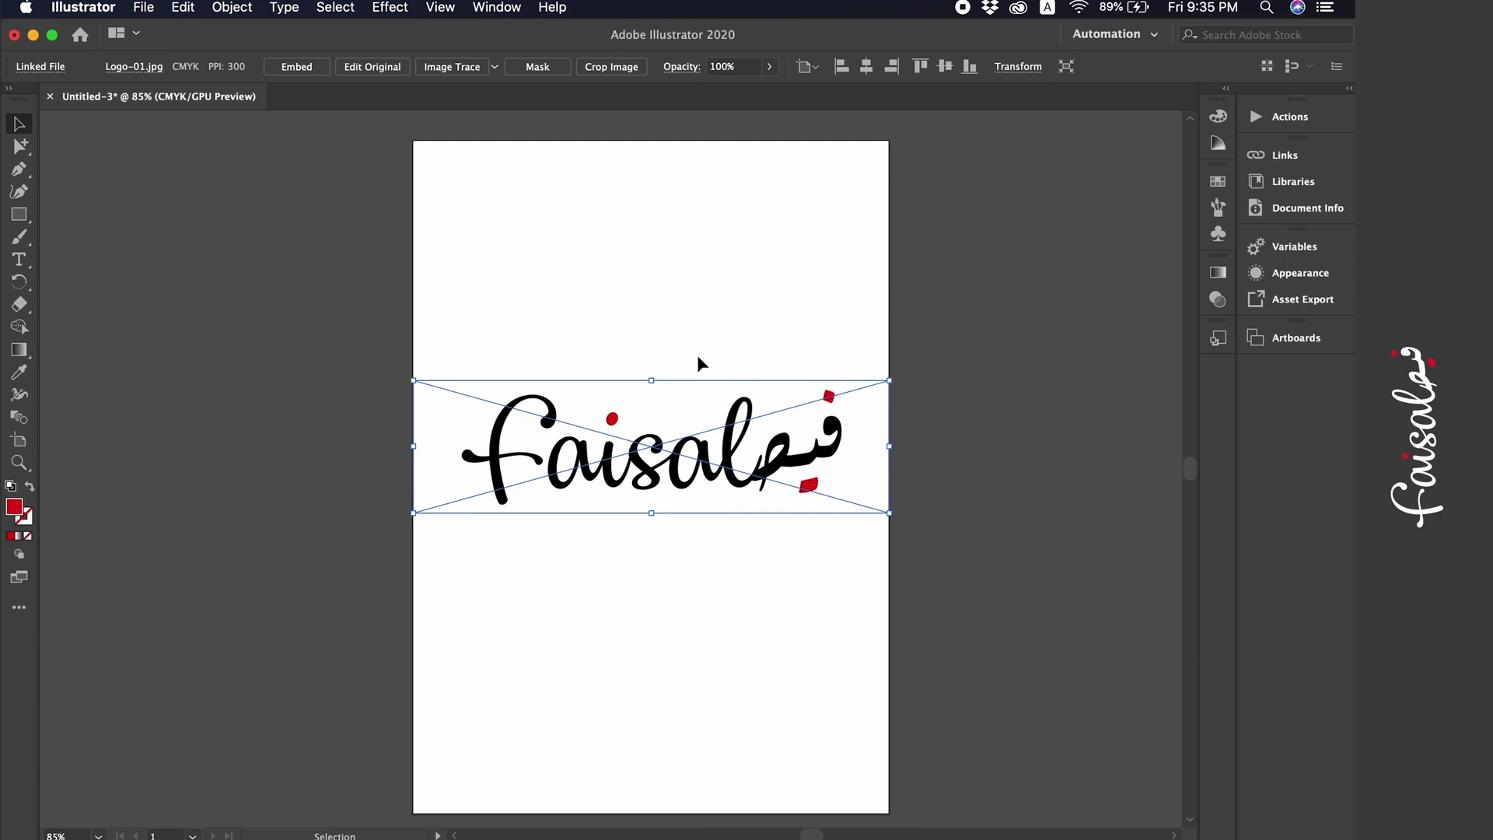
pyautogui.click(683, 328)
pyautogui.click(573, 511)
# - Image Trace the logo with the default preset and inspect the black-only result
pyautogui.click(433, 68)
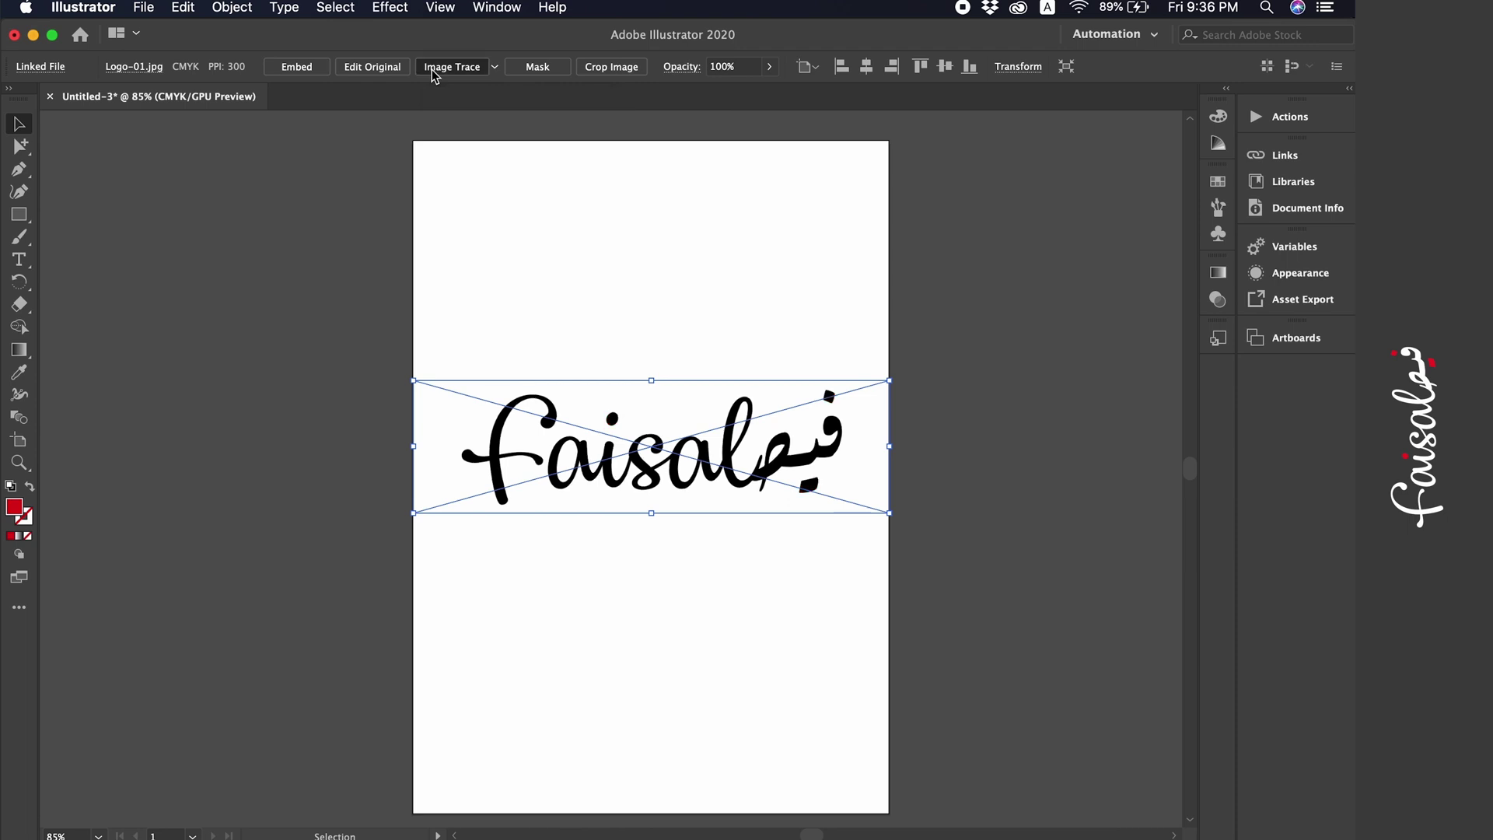
pyautogui.click(783, 284)
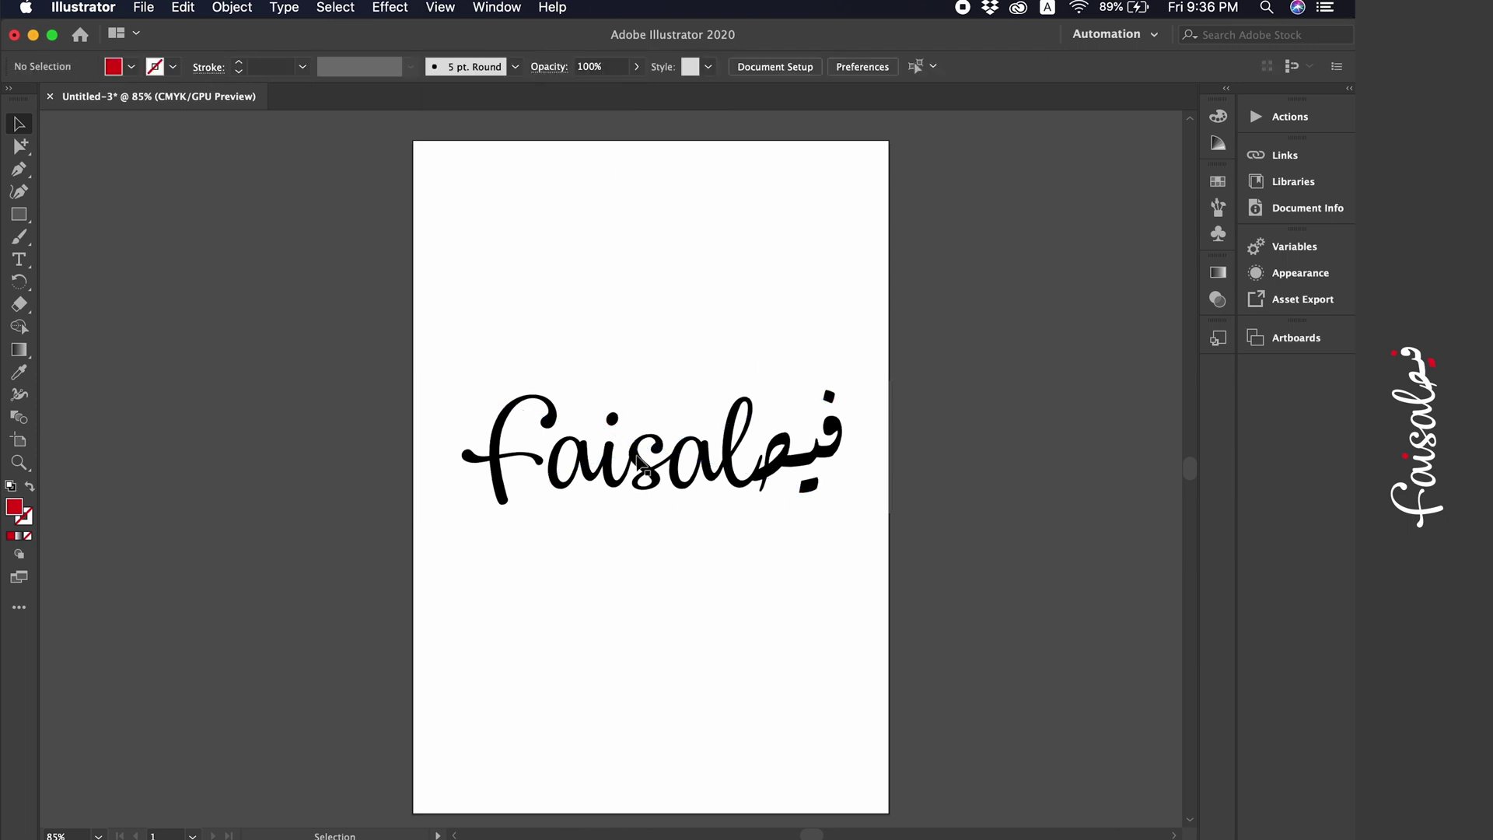
pyautogui.click(640, 460)
pyautogui.scroll(5, 638, 457)
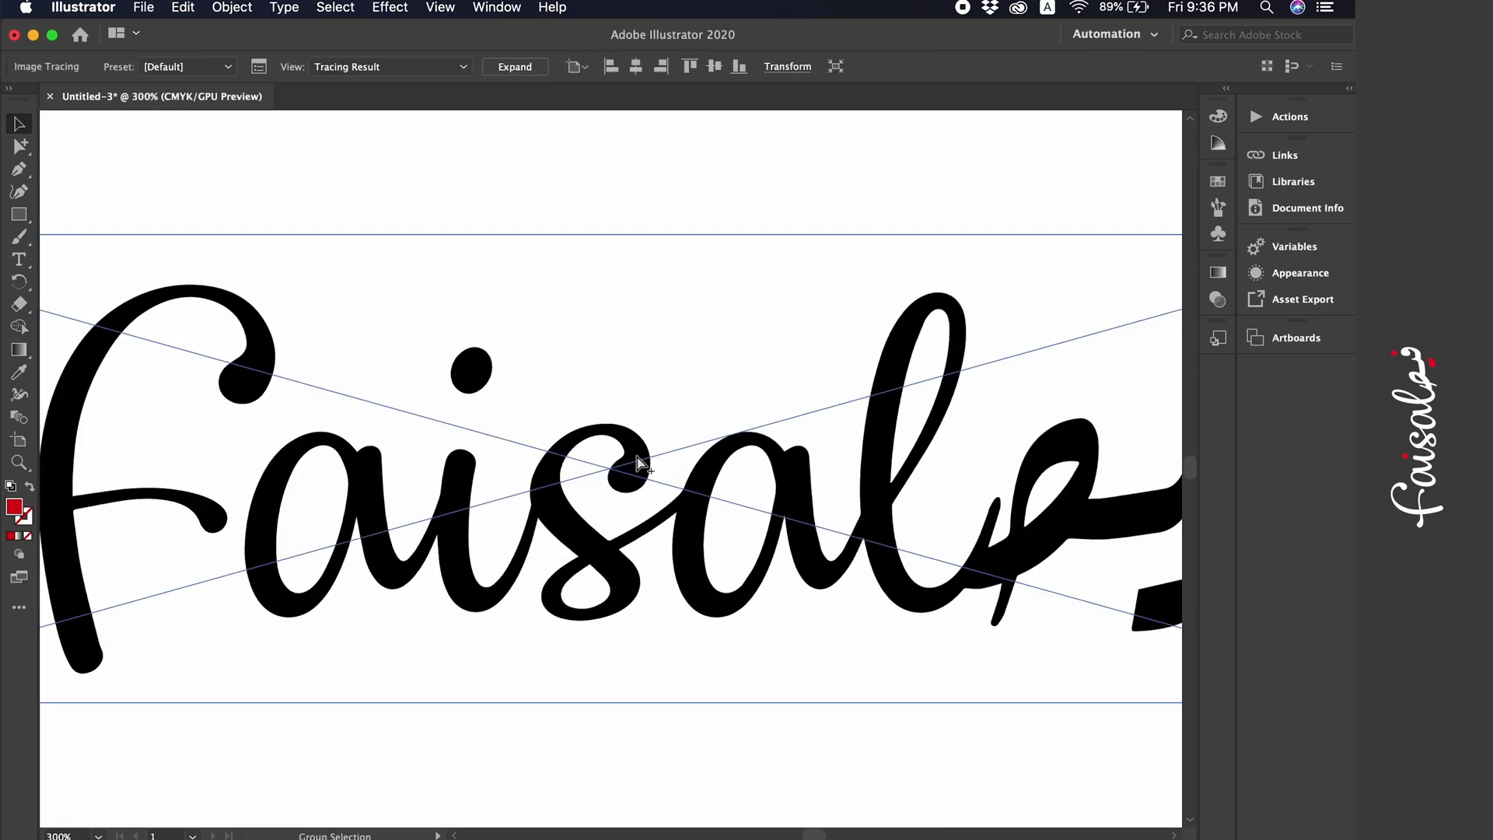
pyautogui.hotkey('ctrl', '1')
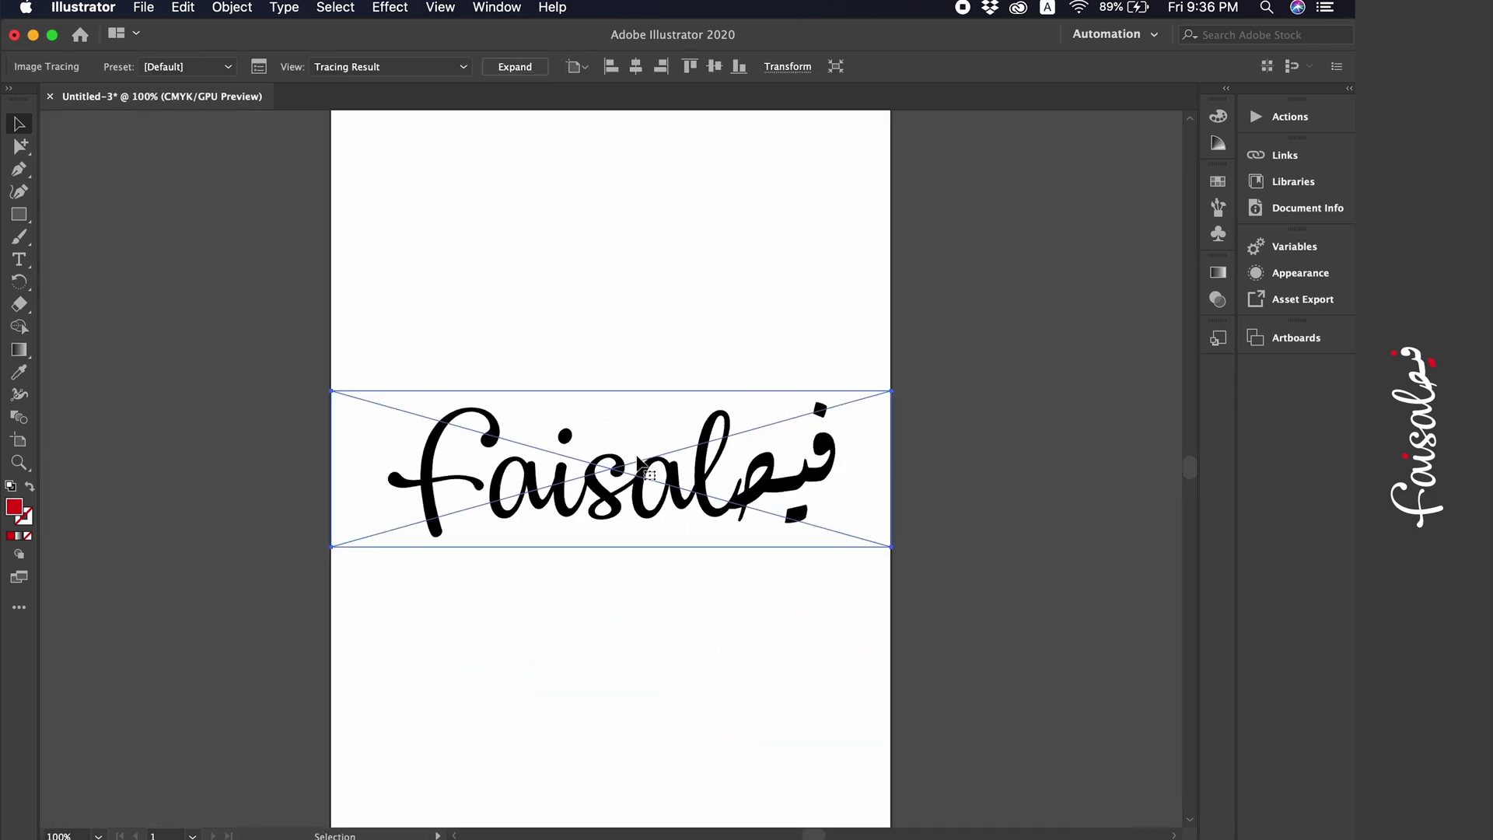
pyautogui.click(631, 385)
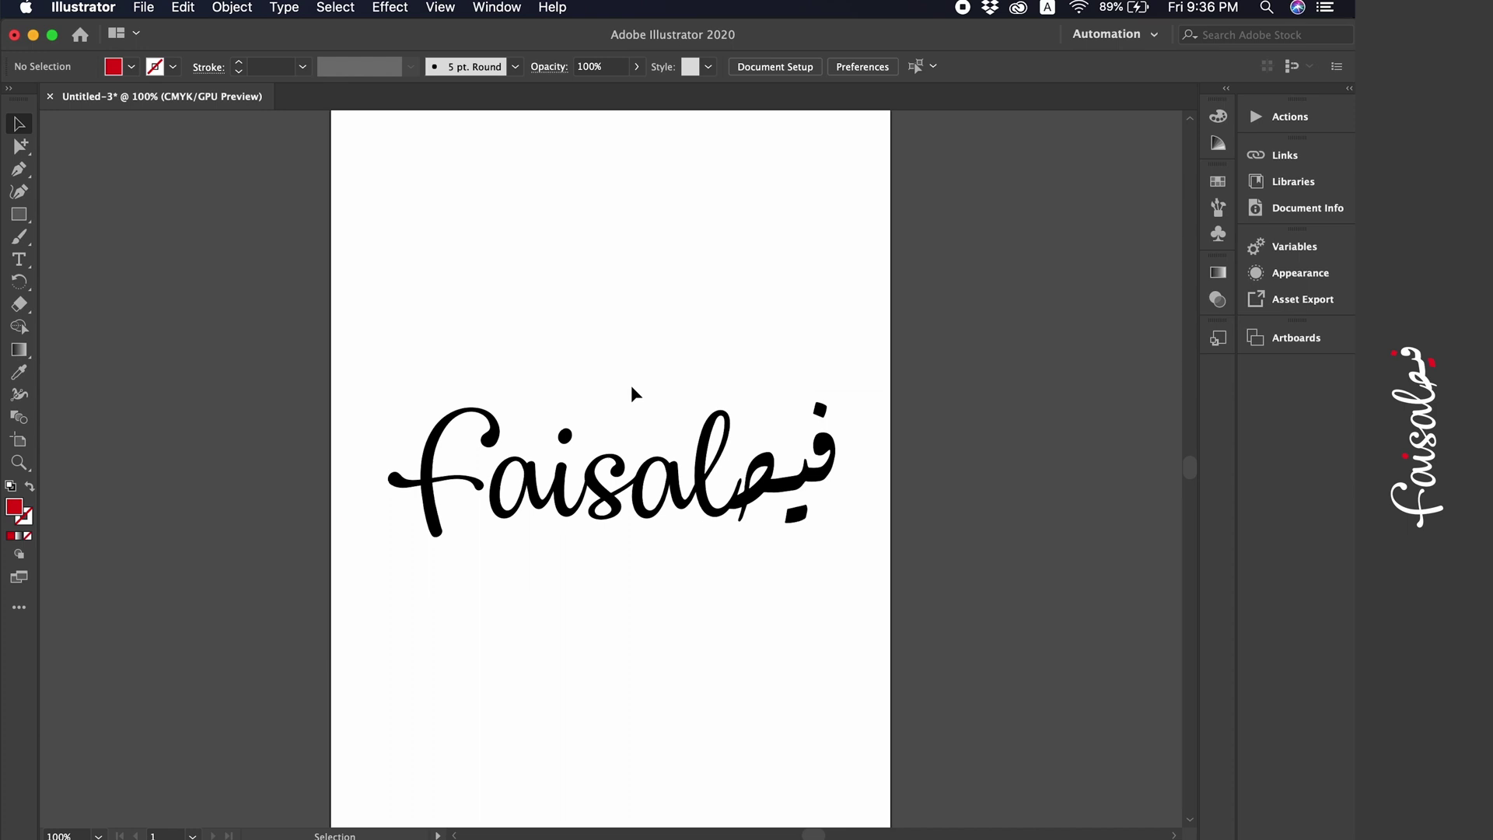
pyautogui.click(605, 446)
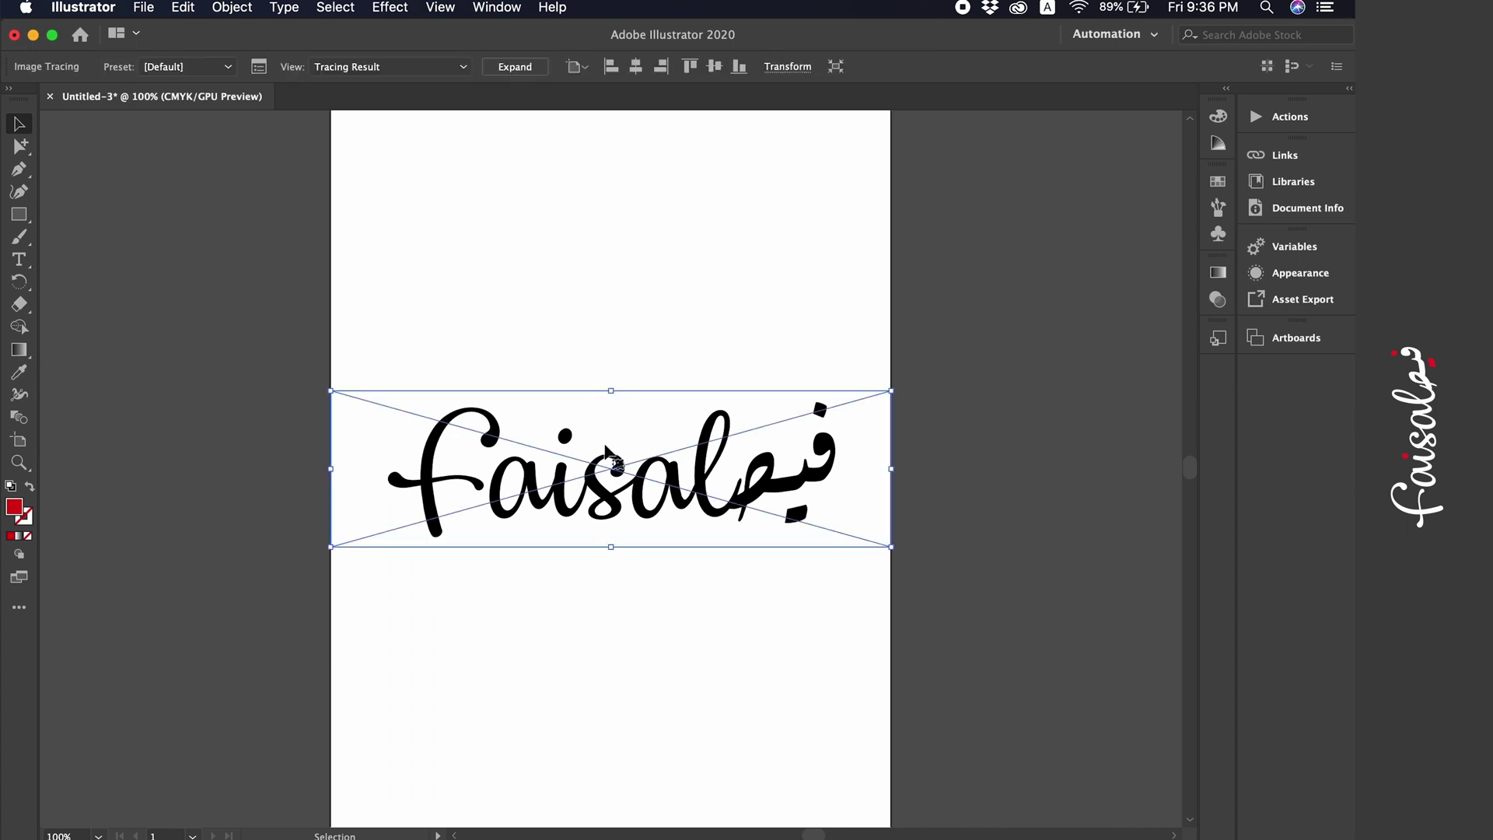
pyautogui.click(634, 276)
pyautogui.click(626, 499)
# - Expand the trace into paths and select the 'f' shape and whole traced group
pyautogui.click(504, 72)
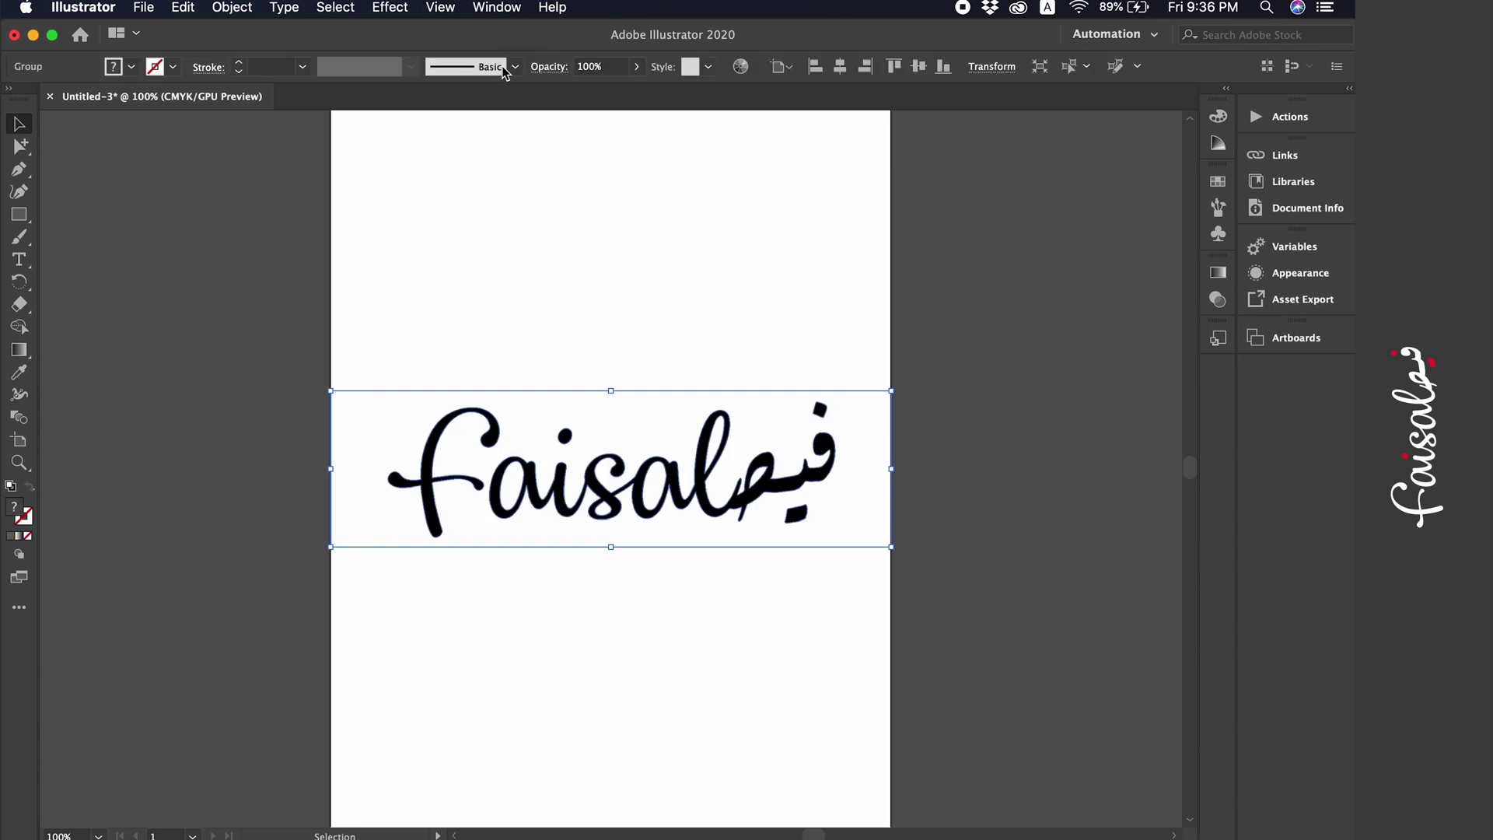
pyautogui.press('a')
pyautogui.keyDown('alt'); pyautogui.click(426, 519); pyautogui.keyUp('alt')
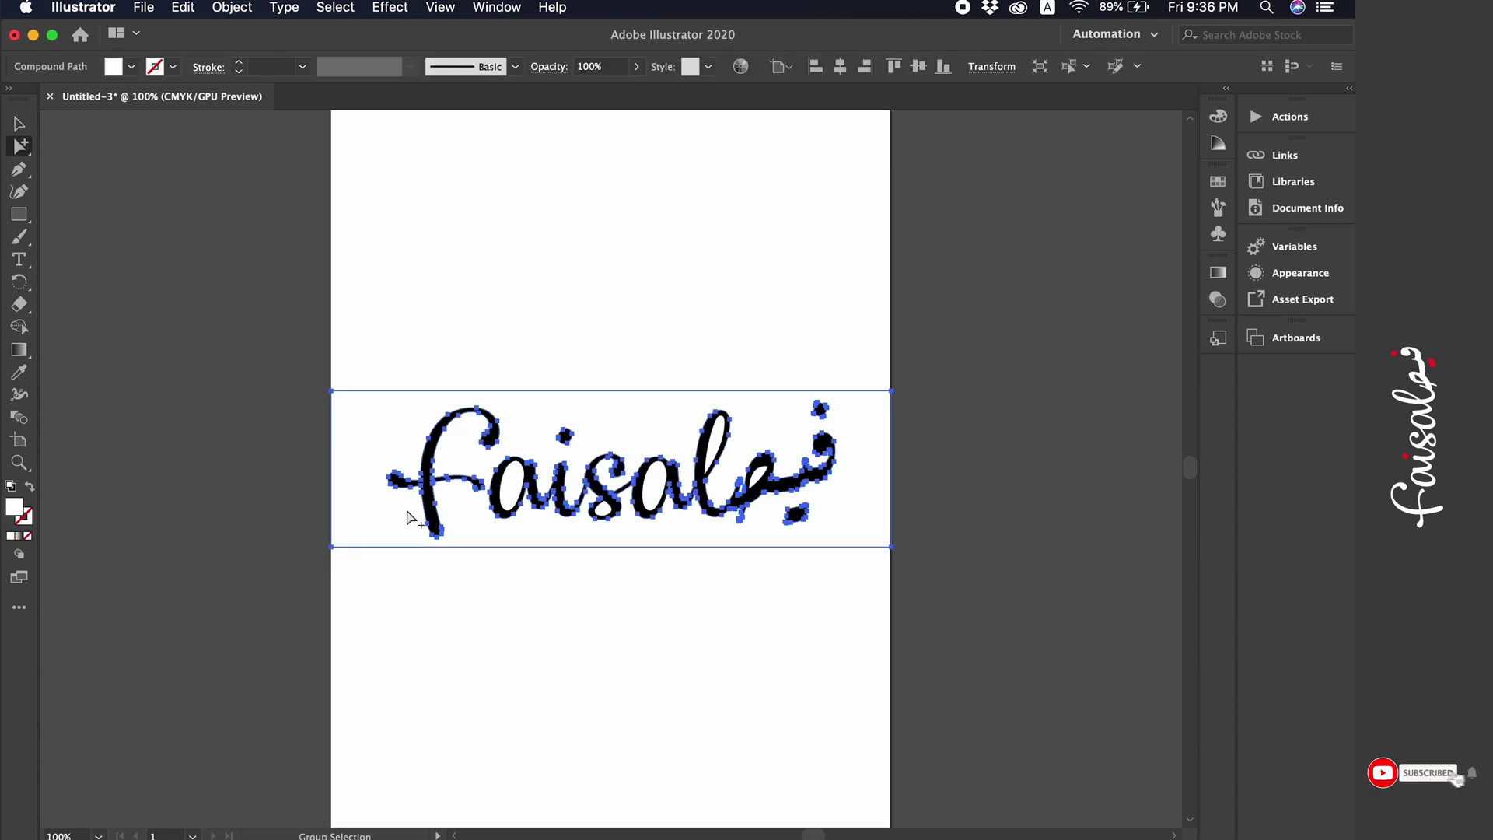
pyautogui.click(425, 514)
pyautogui.click(561, 568)
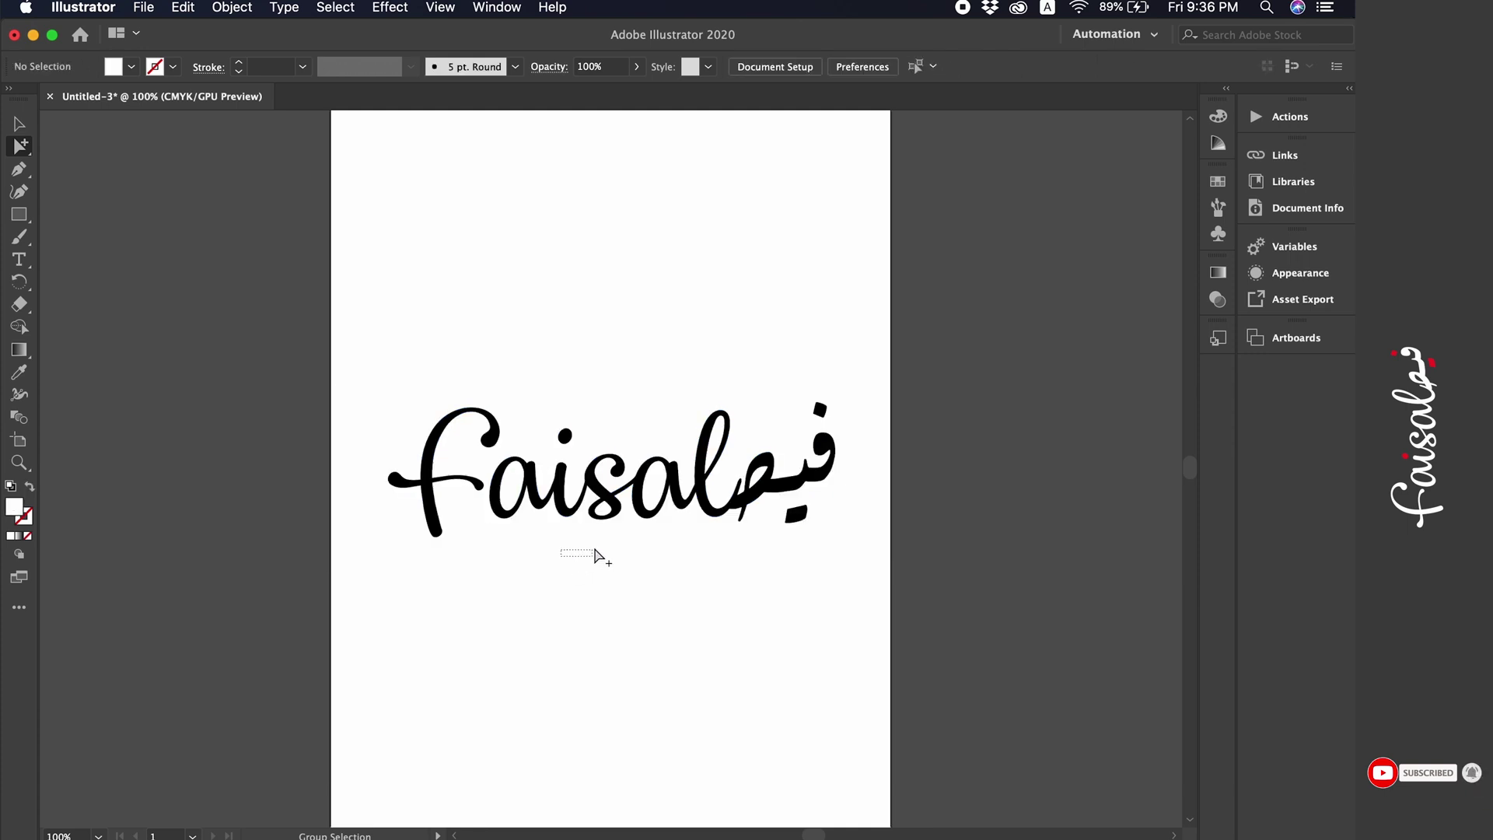
pyautogui.click(602, 538)
pyautogui.click(597, 642)
# - Revert to the original untraced Logo-01.jpg and reselect the linked image
pyautogui.hotkey('ctrl', 'alt', '3')
pyautogui.click(626, 141)
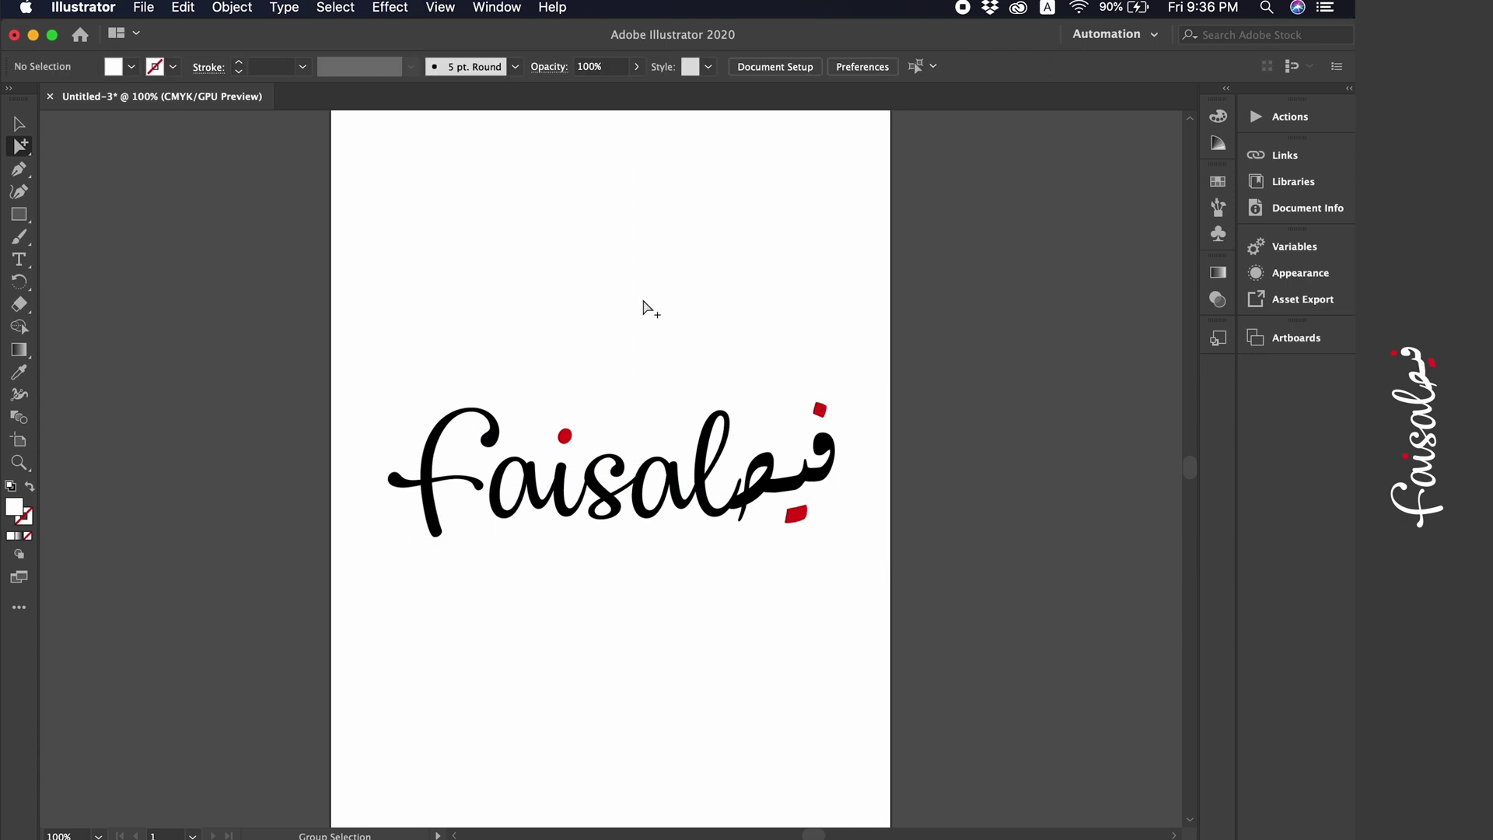
pyautogui.click(590, 413)
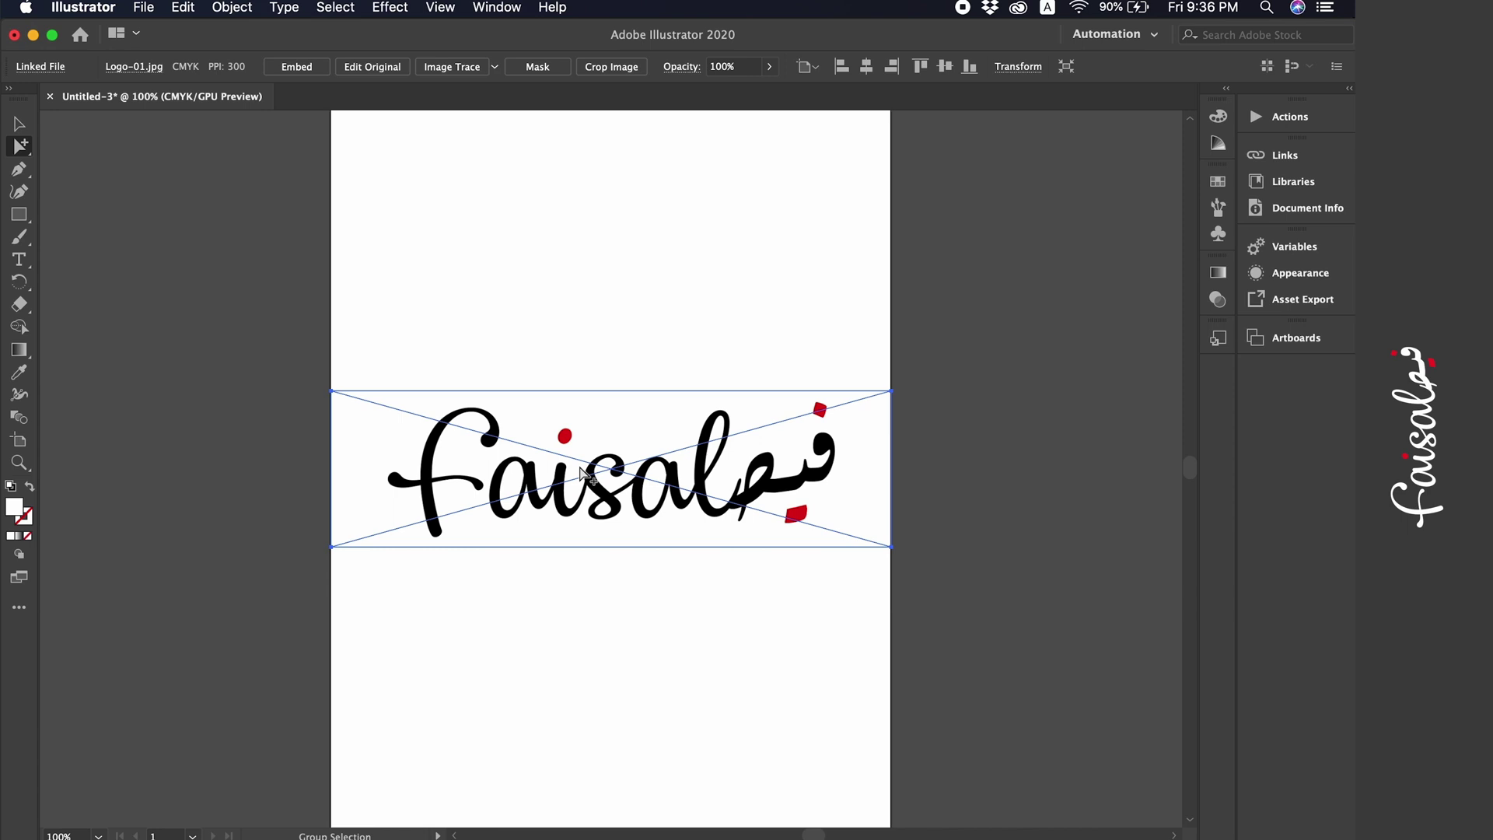
# - Trace the logo with the 16 Colors preset, keeping its black script and red accents
pyautogui.click(574, 364)
pyautogui.click(587, 496)
pyautogui.click(494, 69)
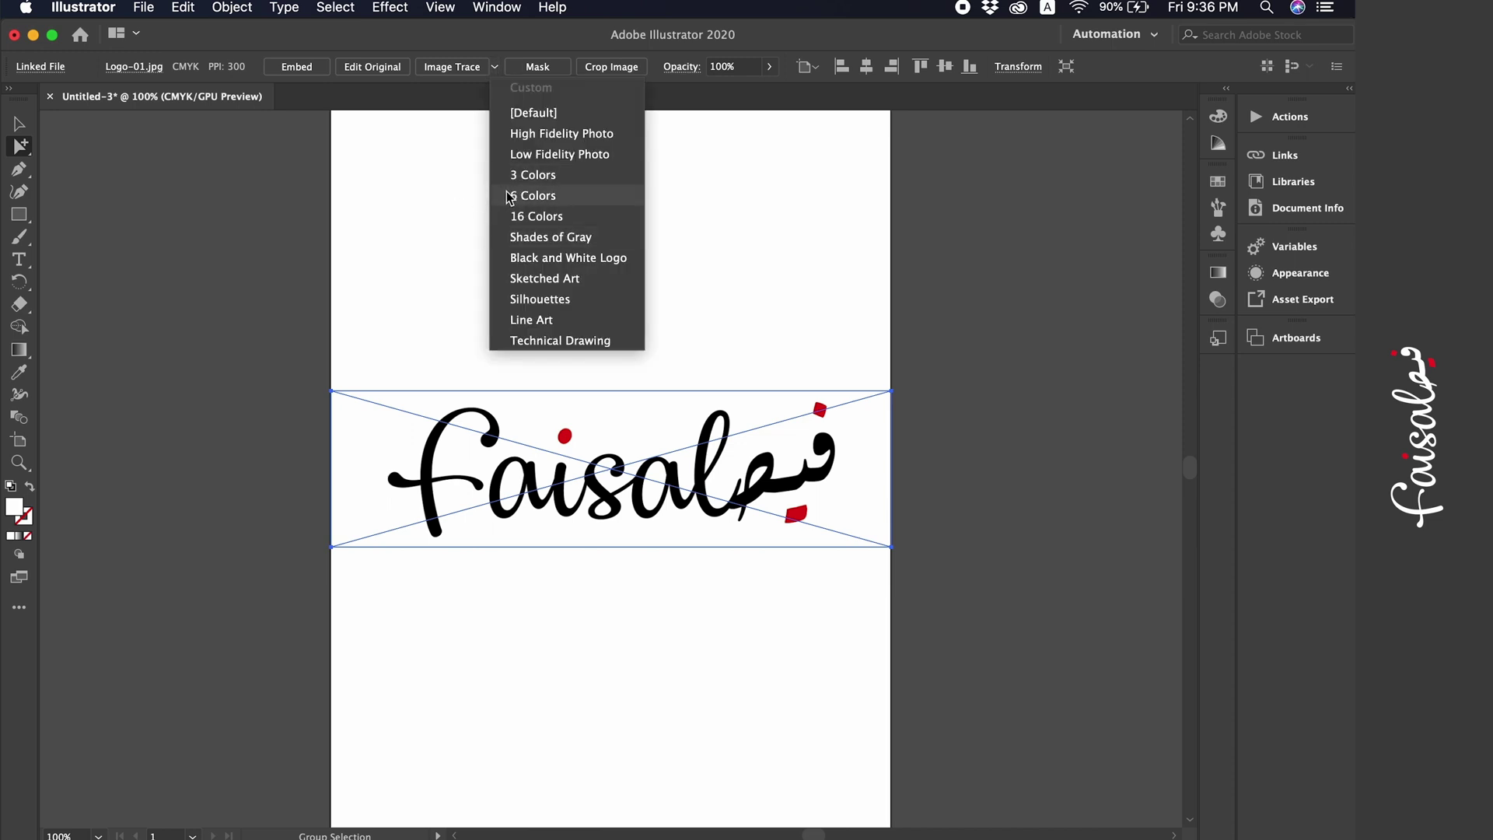
pyautogui.click(576, 219)
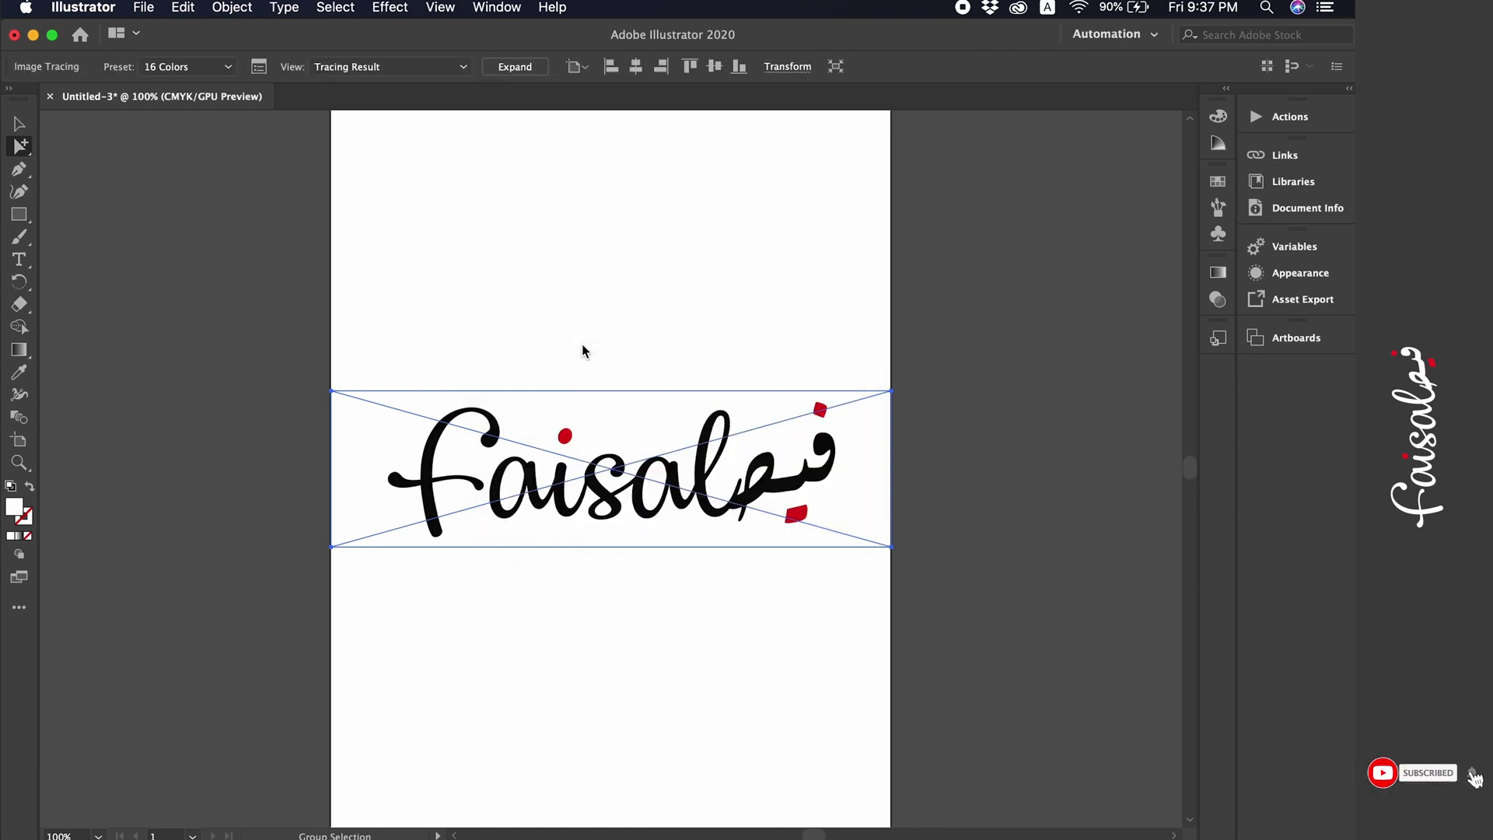
pyautogui.click(645, 321)
pyautogui.click(660, 487)
pyautogui.click(518, 69)
pyautogui.click(606, 383)
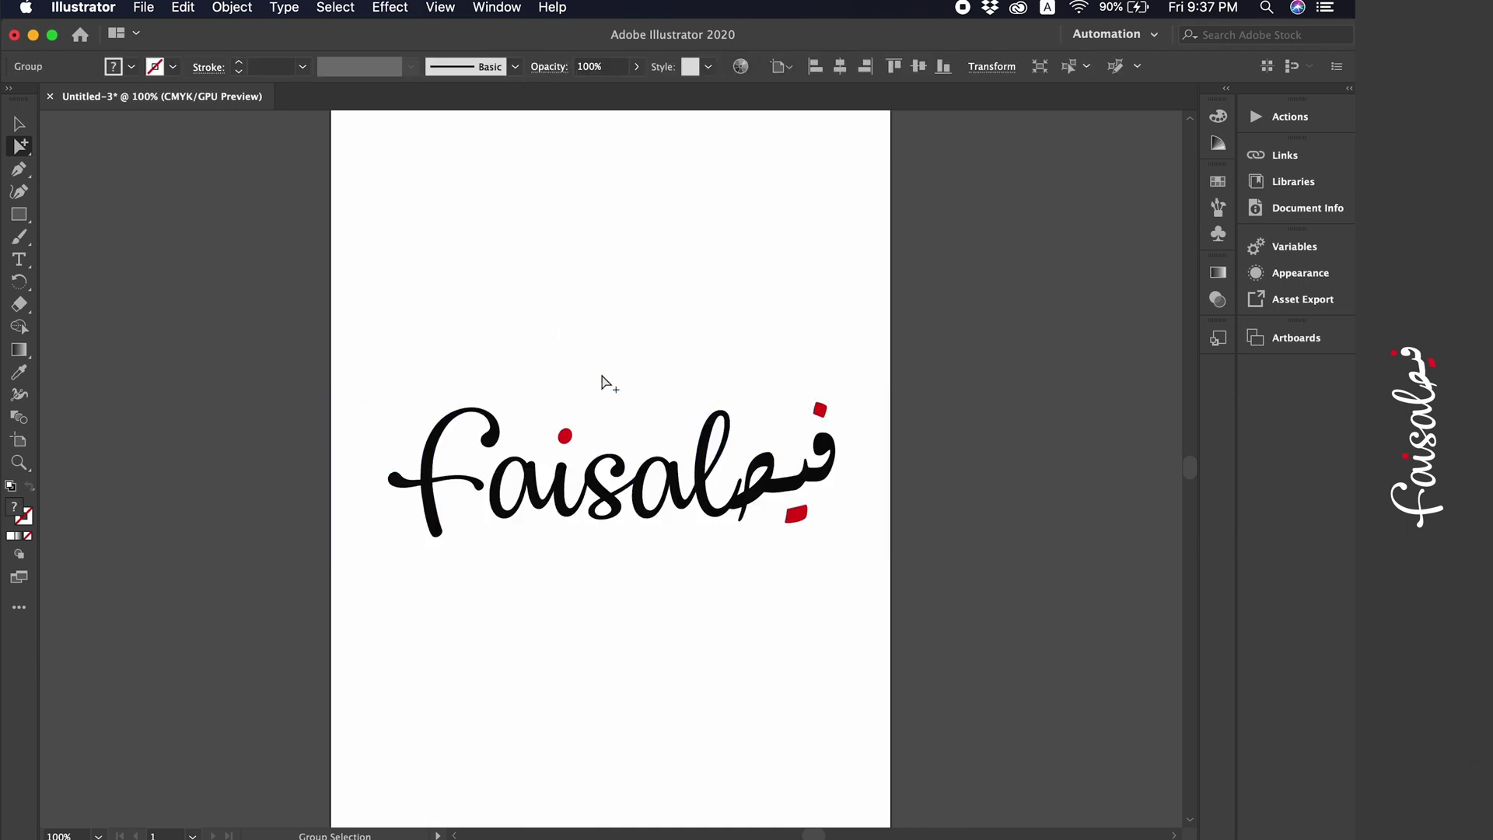
pyautogui.click(564, 436)
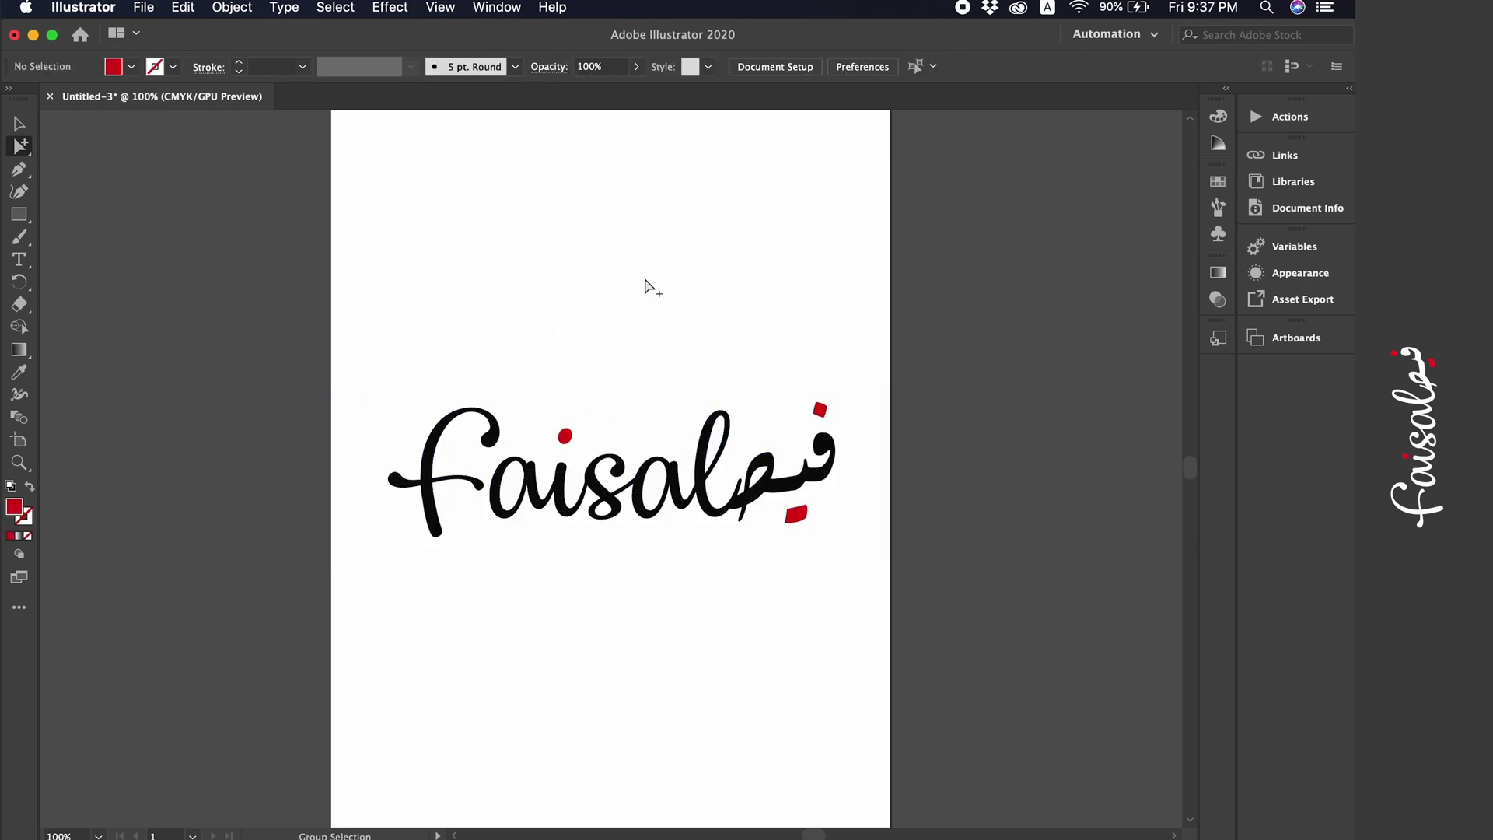
pyautogui.click(644, 287)
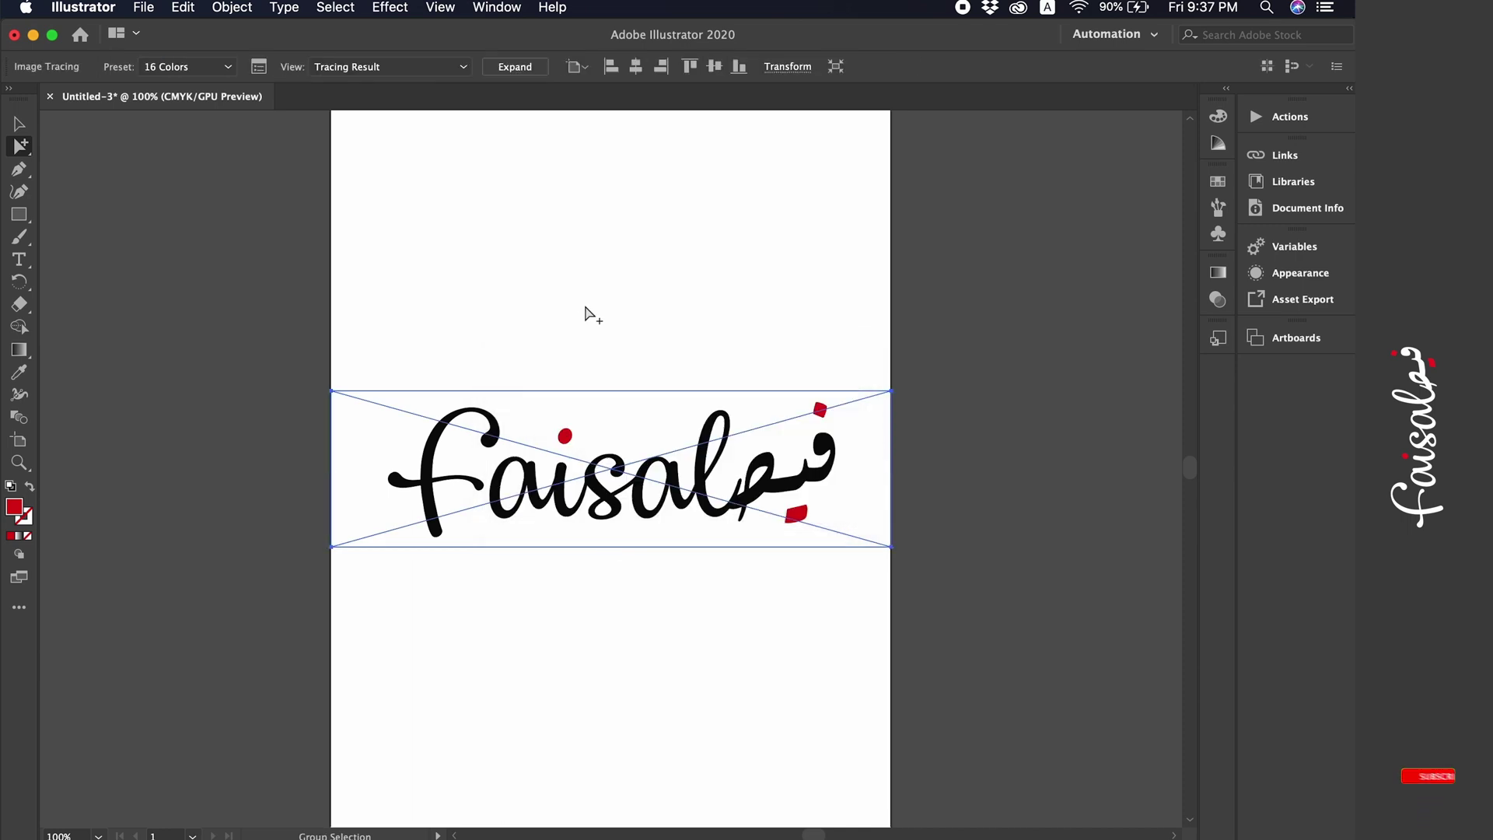
# - Undo the 16 Colors trace, reselect the linked JPEG, and browse the Object menu's Image Trace commands
pyautogui.click(558, 493)
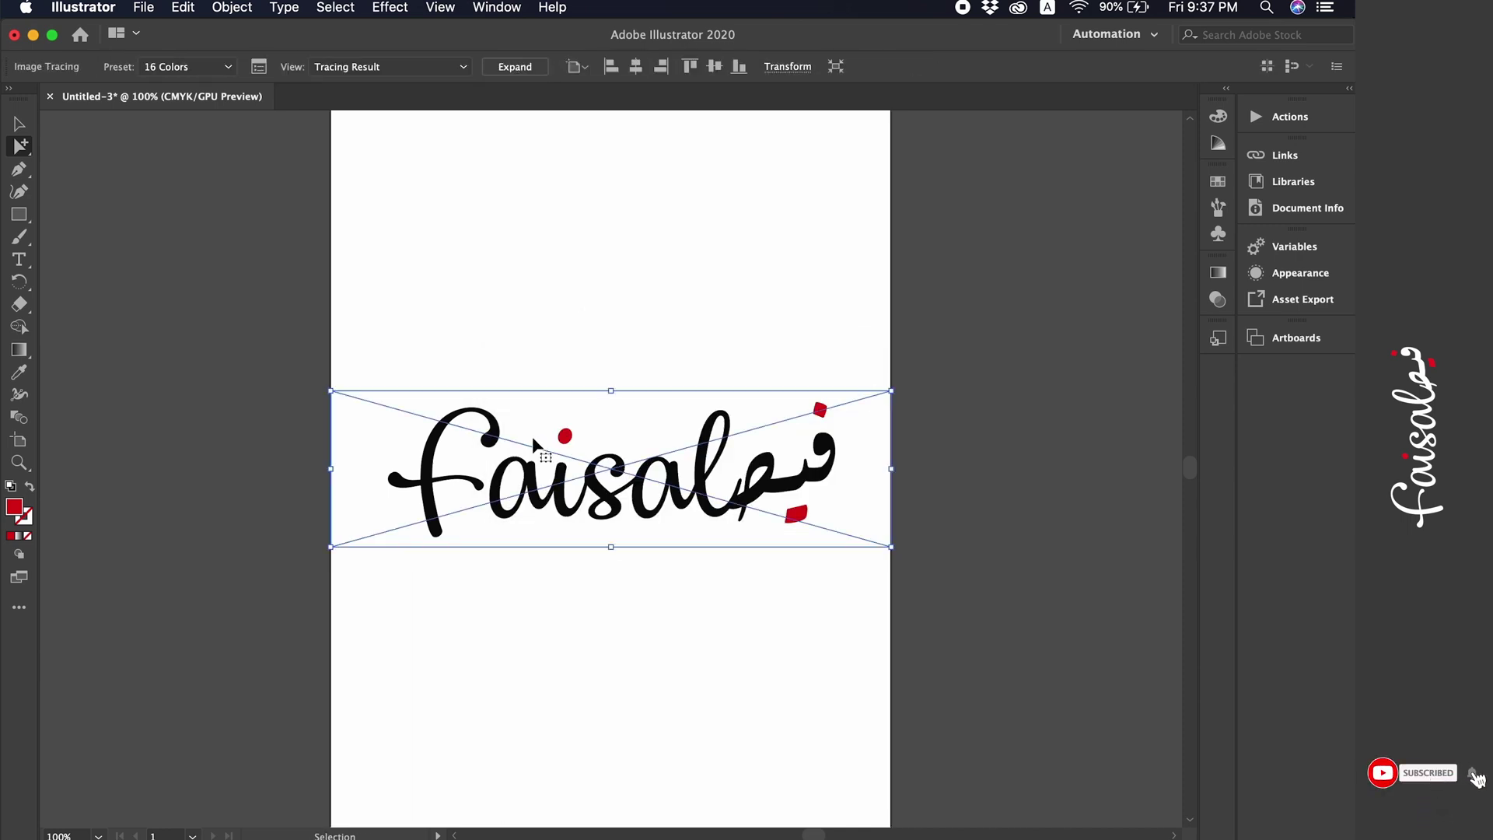
pyautogui.hotkey('ctrl', 'z')
pyautogui.moveTo(520, 307); pyautogui.dragTo(624, 385)
pyautogui.click(784, 523)
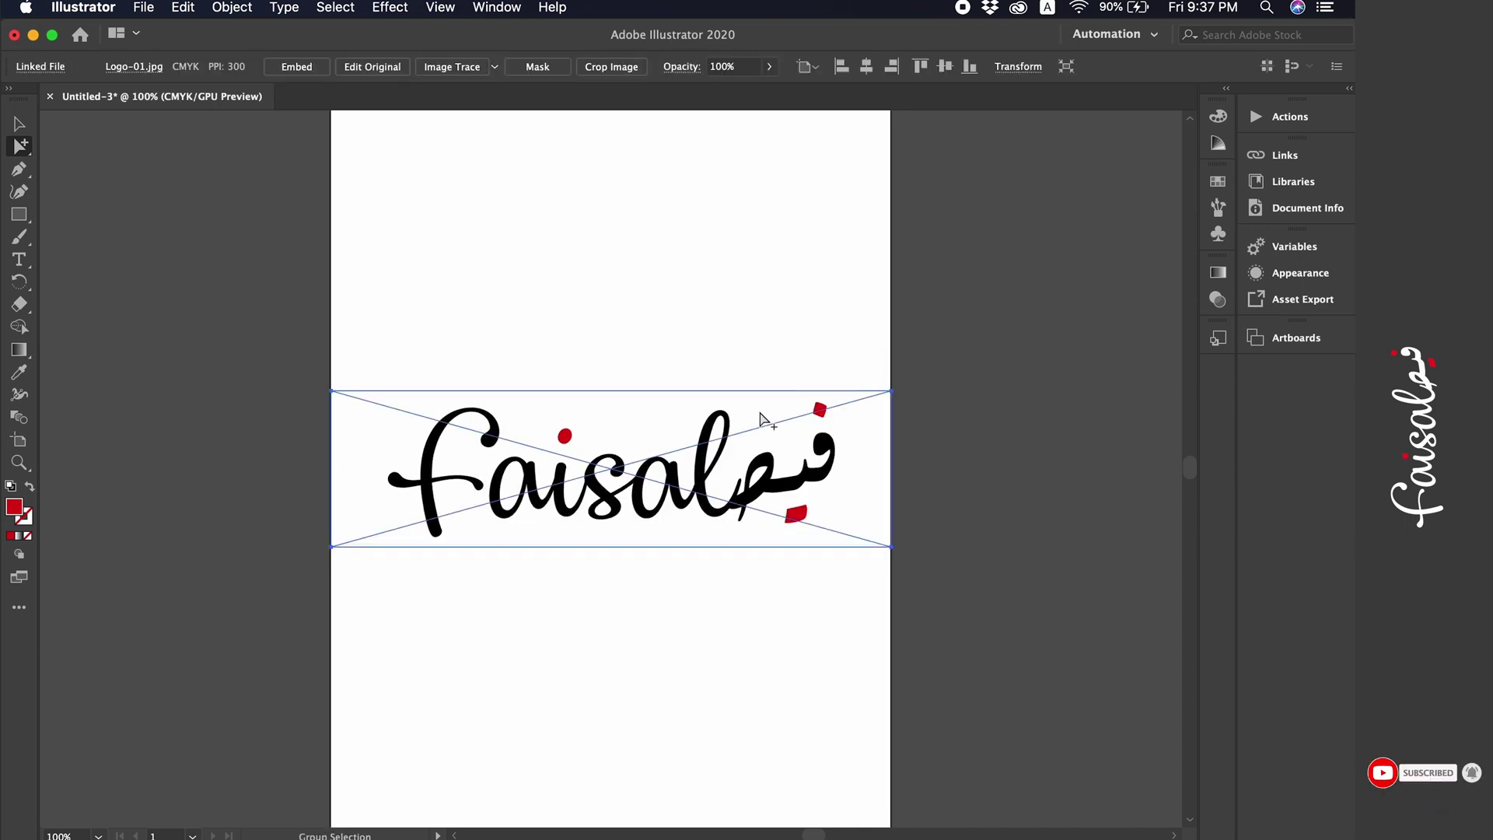
pyautogui.click(730, 324)
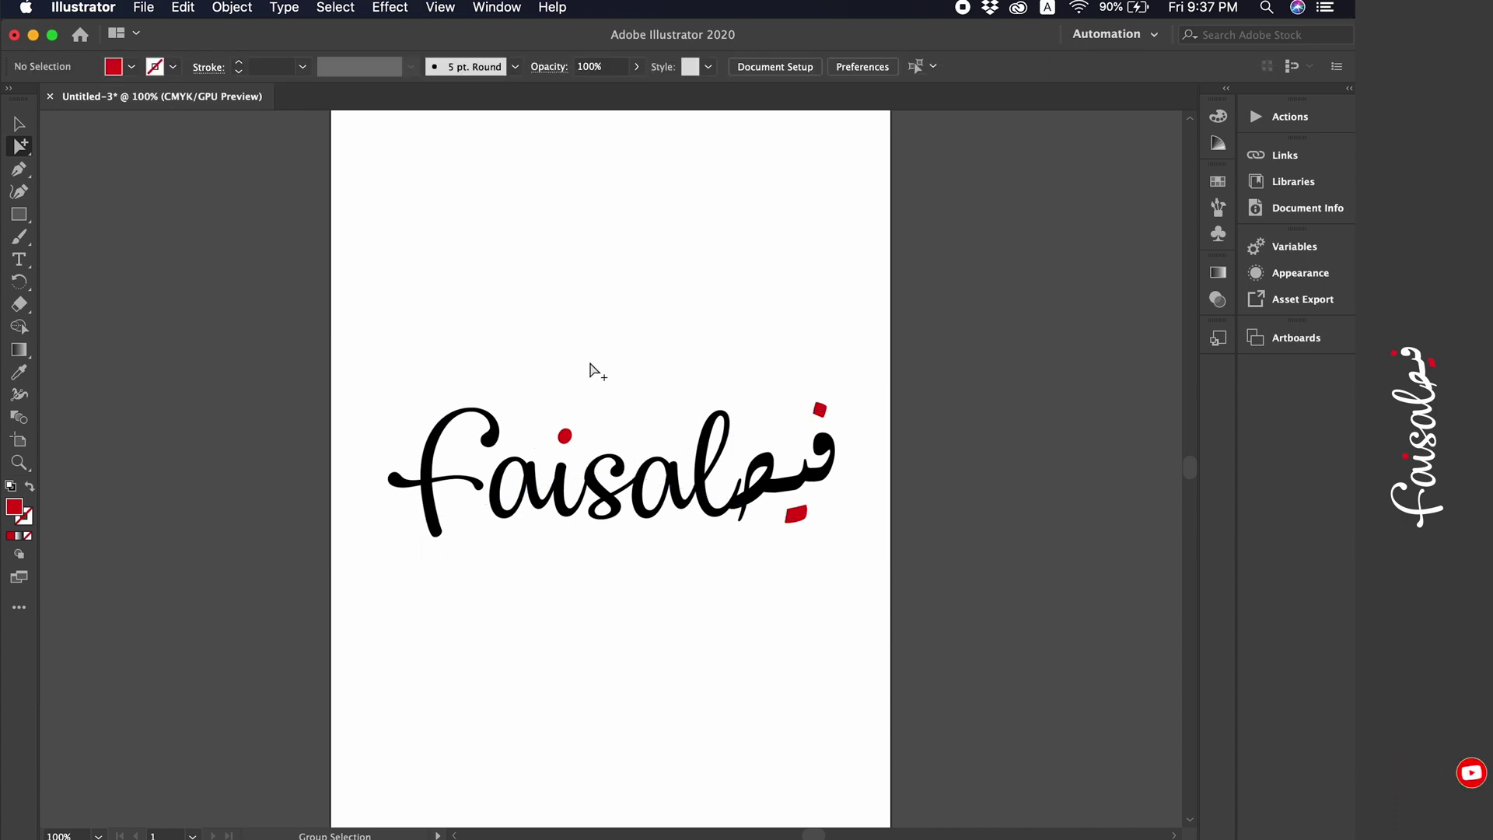
pyautogui.click(559, 496)
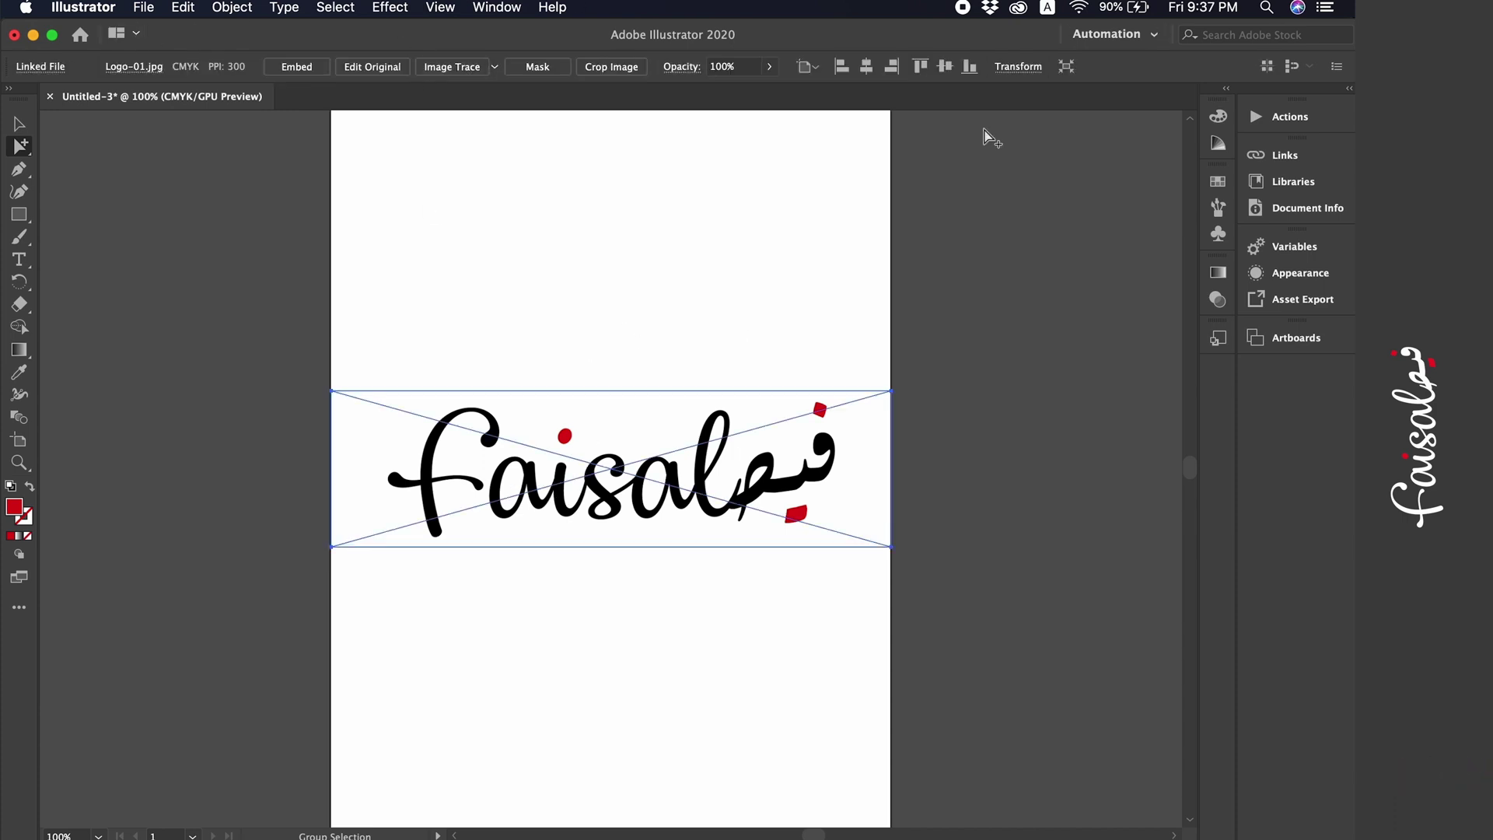
pyautogui.click(239, 11)
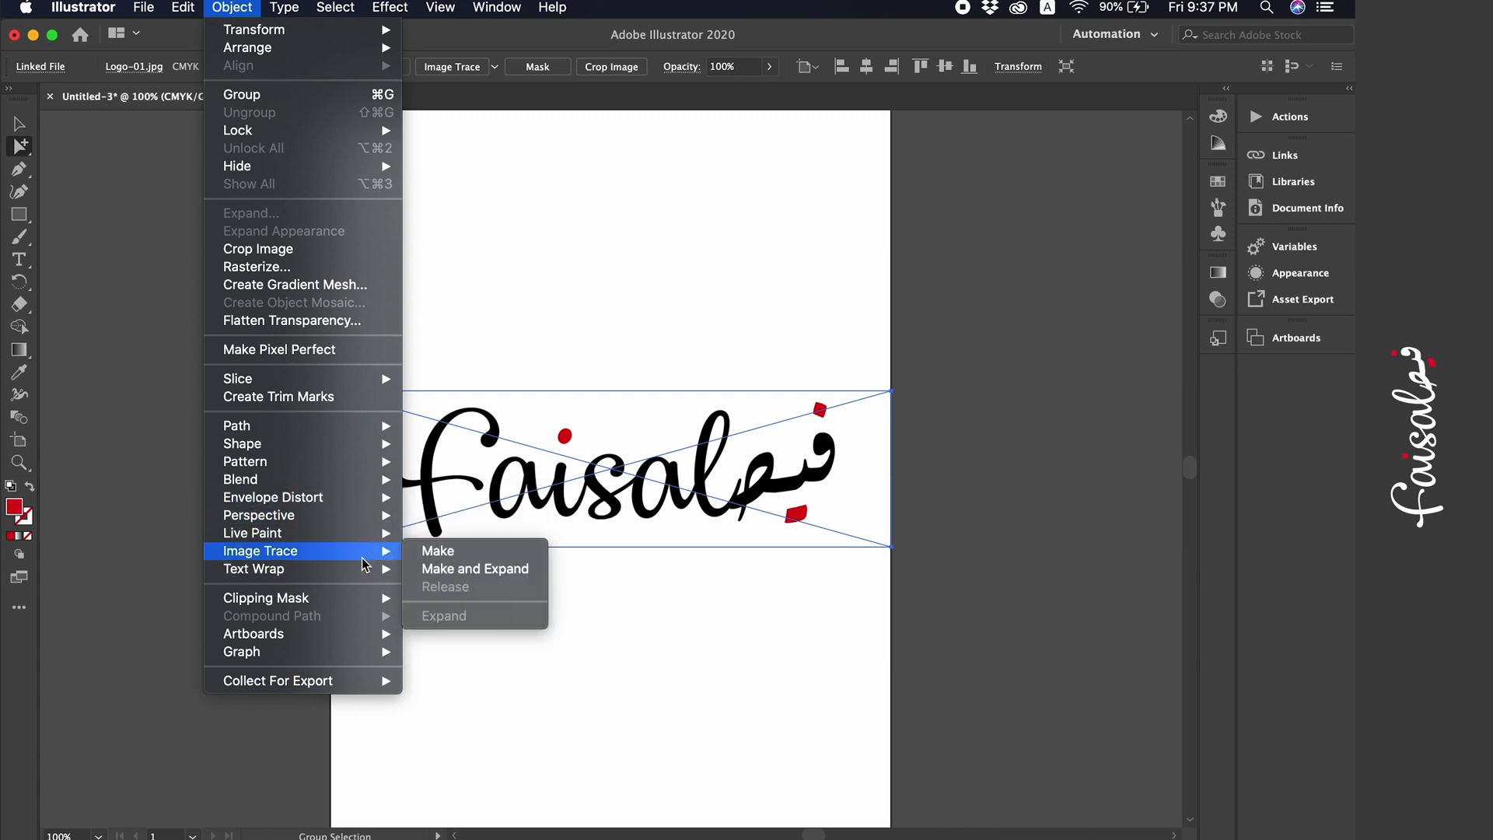
pyautogui.moveTo(260, 551)
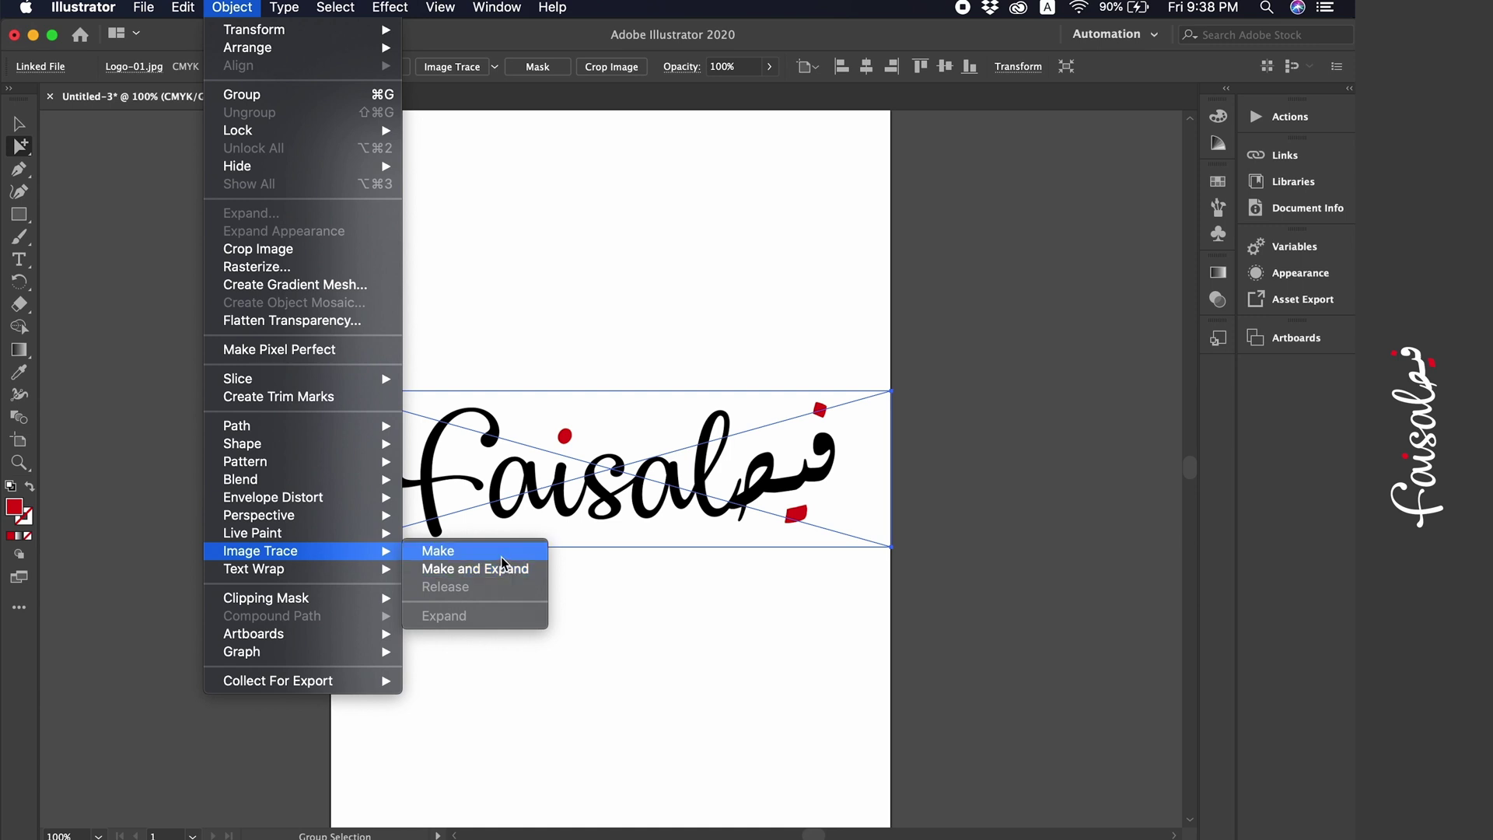
# - Close the Image Trace submenu without running Make or Make and Expand
pyautogui.click(609, 245)
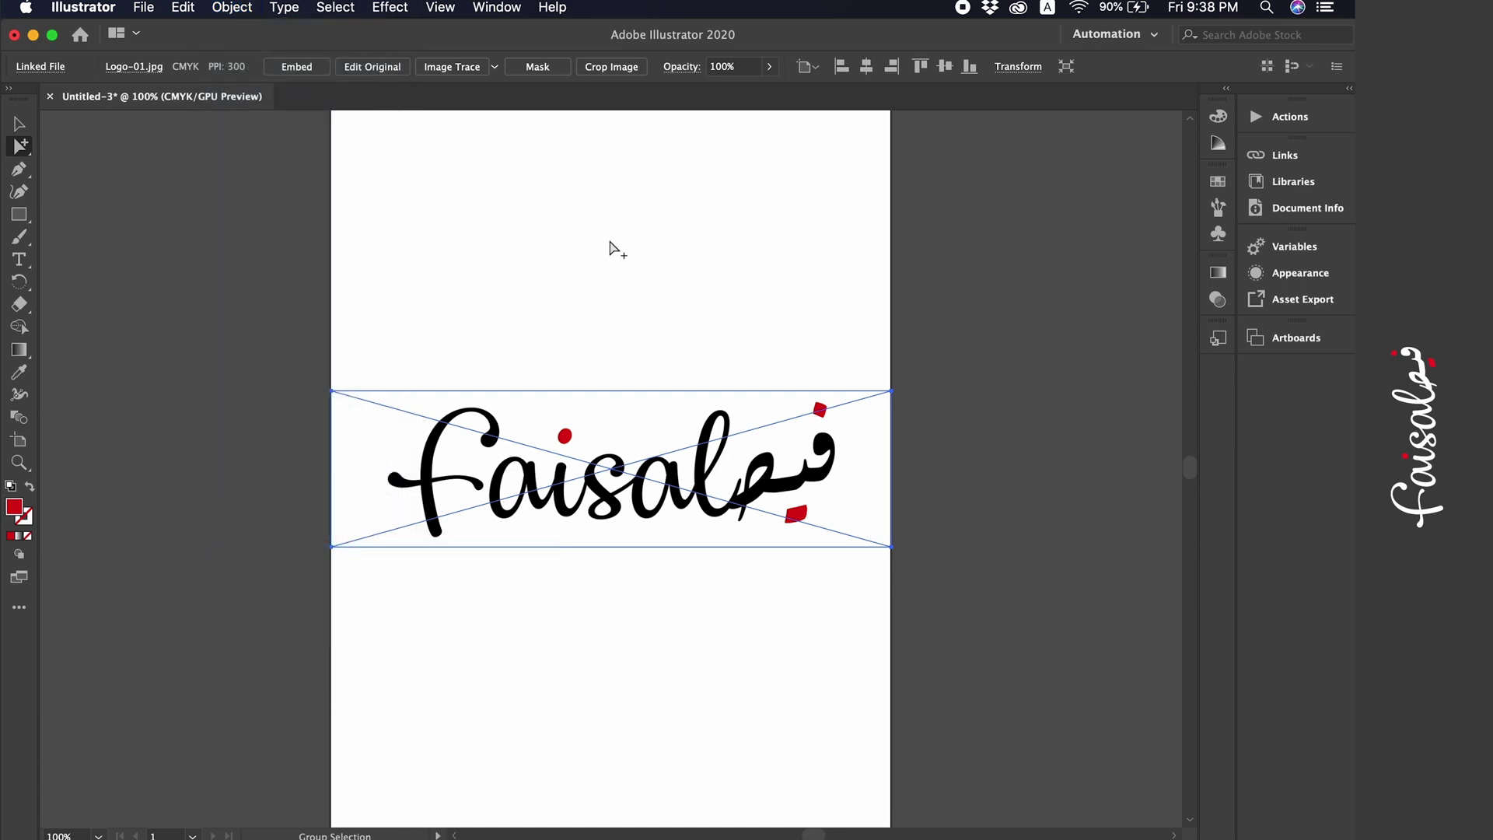